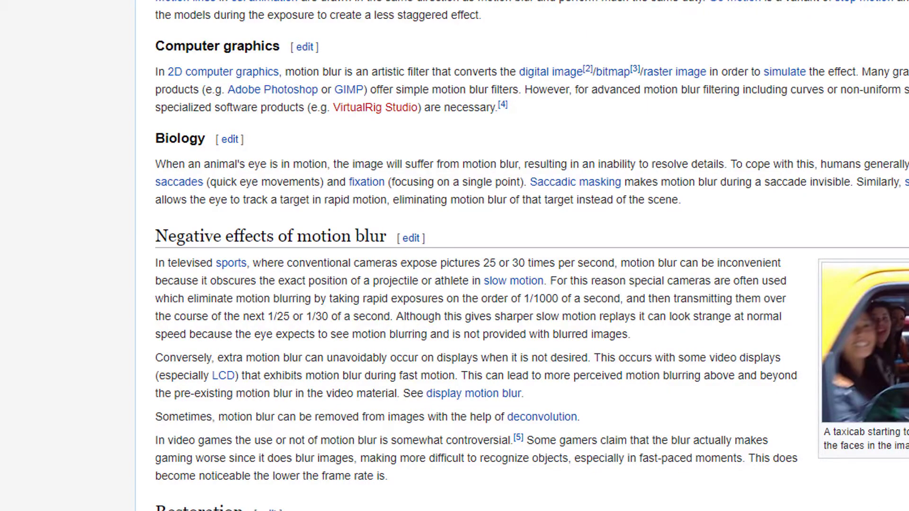
Scroll through the Wikipedia Motion blur article and back up to its top
scroll(531, 256, "down", 6)
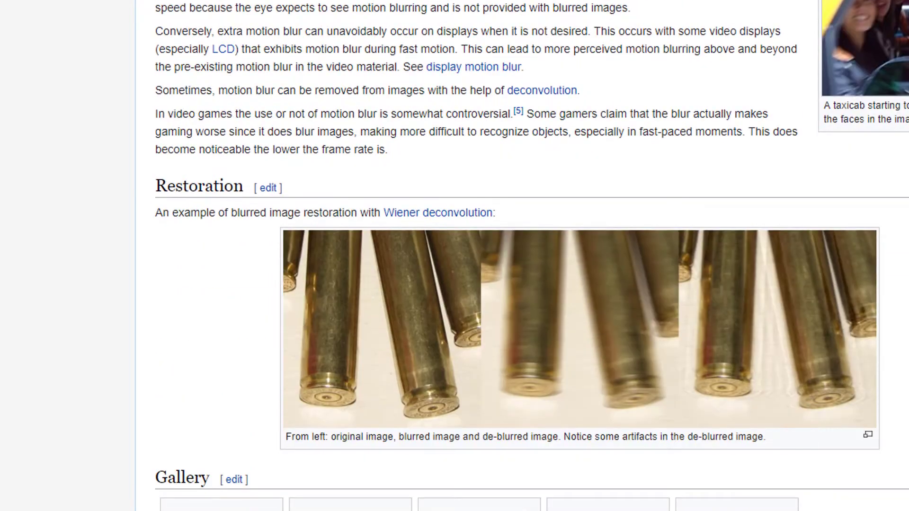
scroll(532, 256, "down", 2)
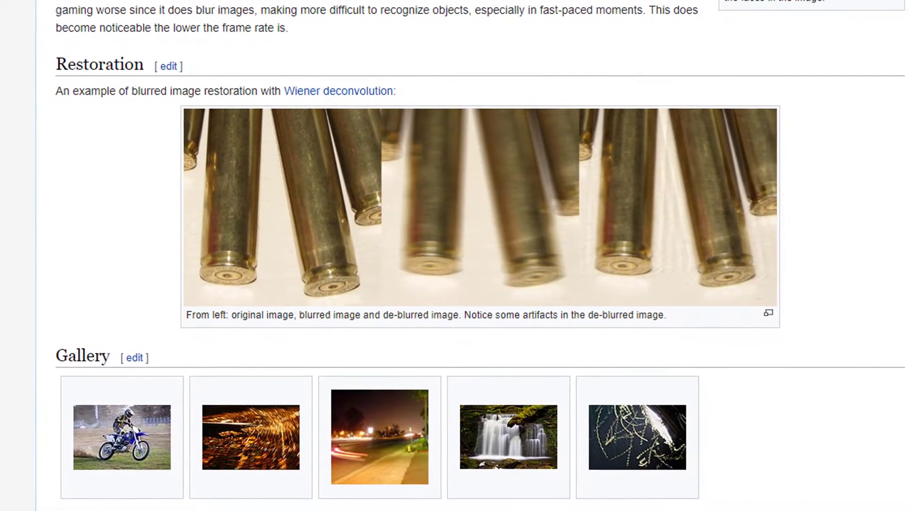
scroll(889, 213, "up", 10)
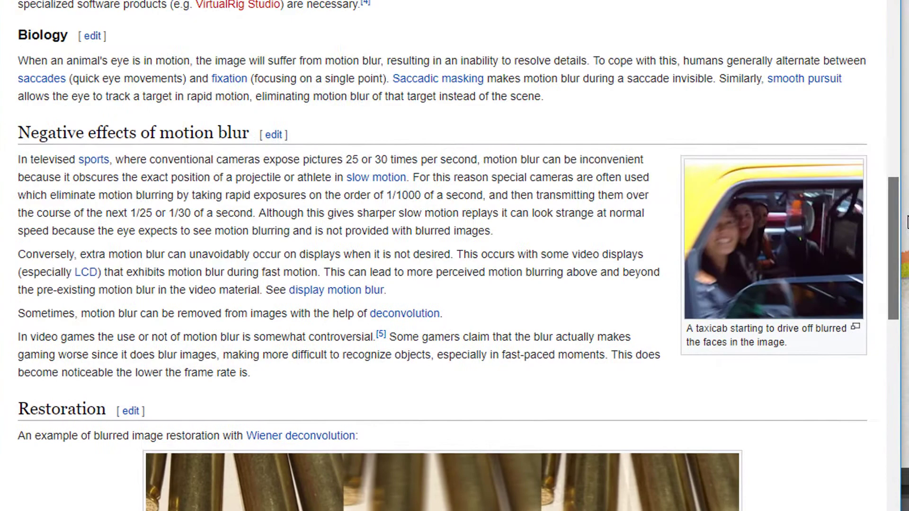
scroll(904, 180, "up", 8)
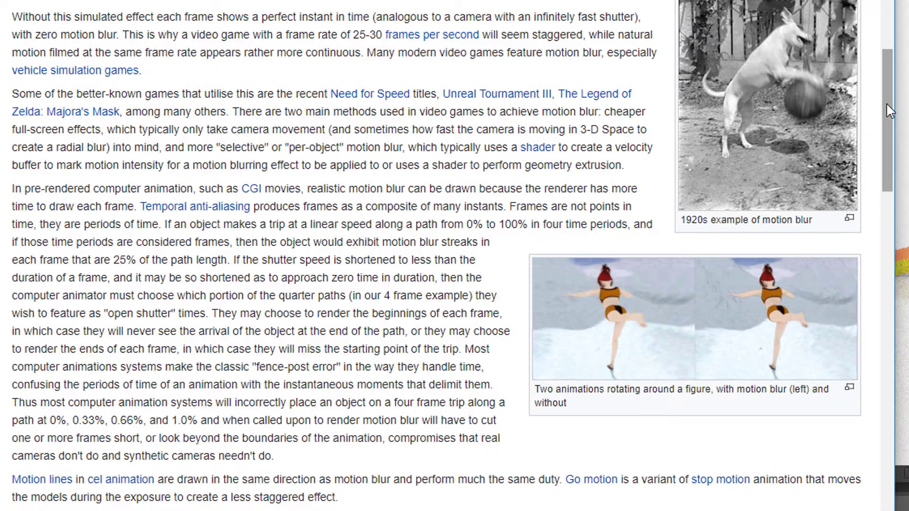
left_click_drag(886, 109, 893, 35)
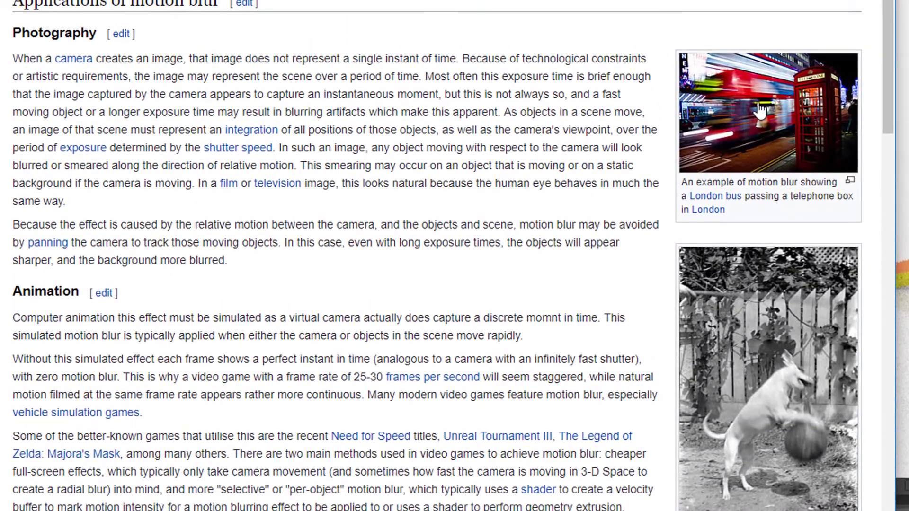
scroll(884, 113, "up", 5)
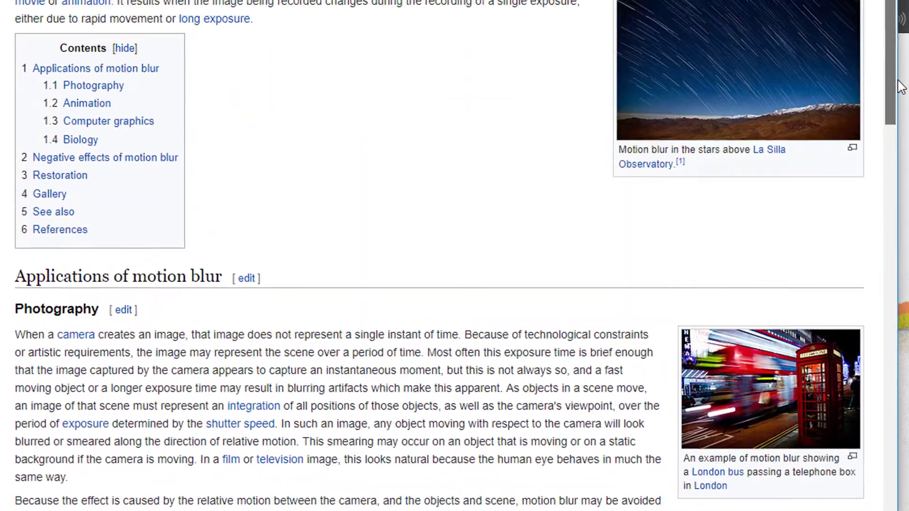
scroll(740, 158, "up", 2)
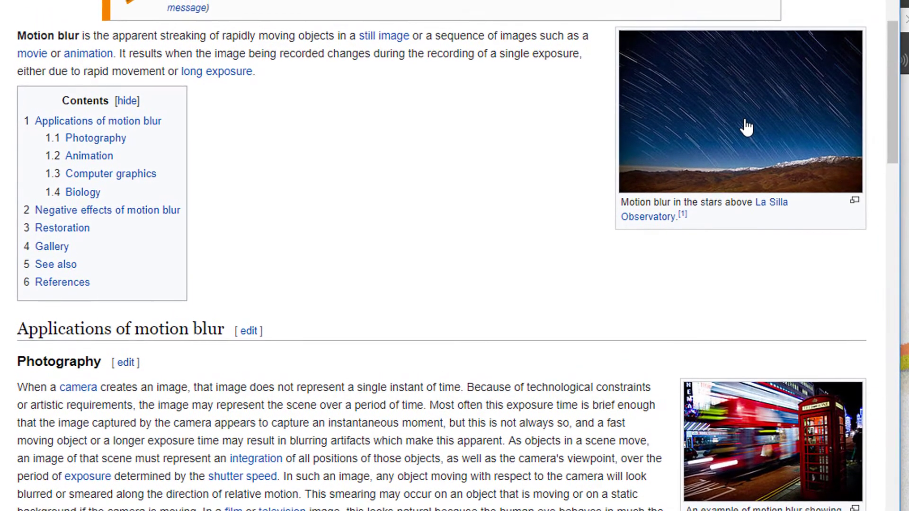
scroll(746, 132, "up", 1)
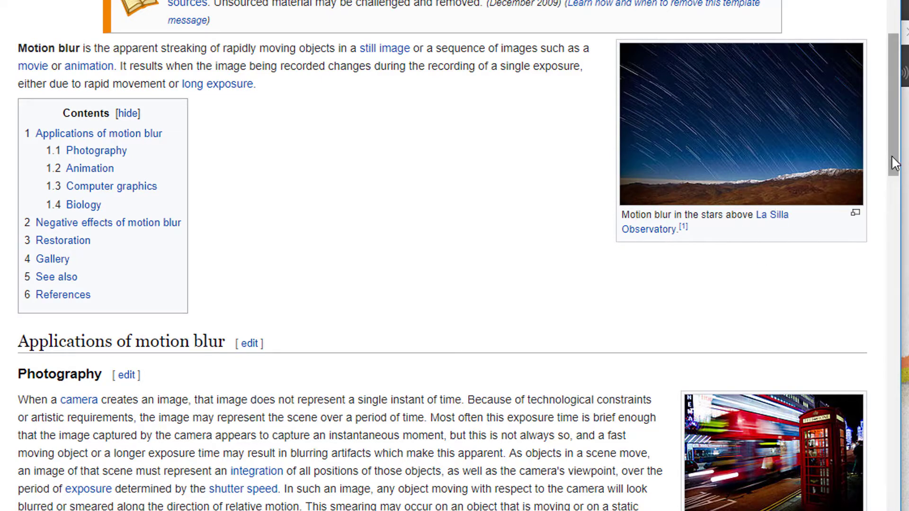
left_click_drag(889, 157, 896, 130)
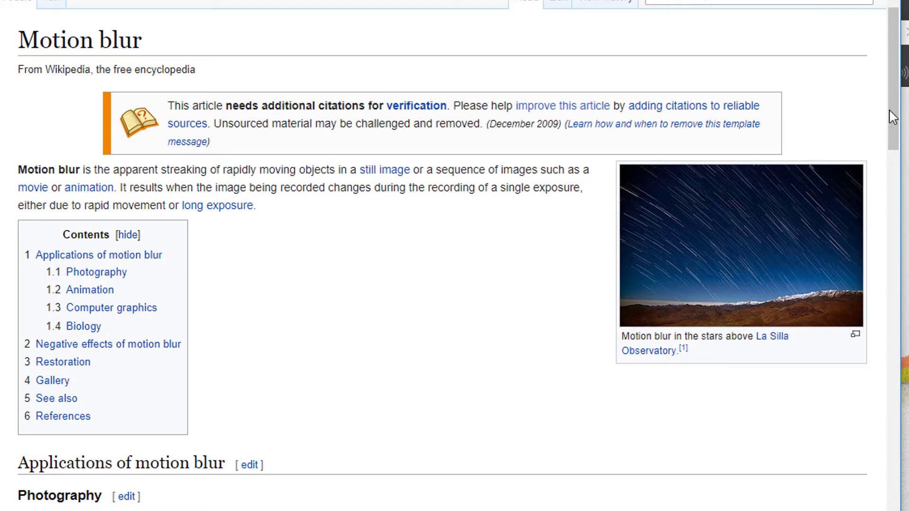
scroll(893, 107, "down", 3)
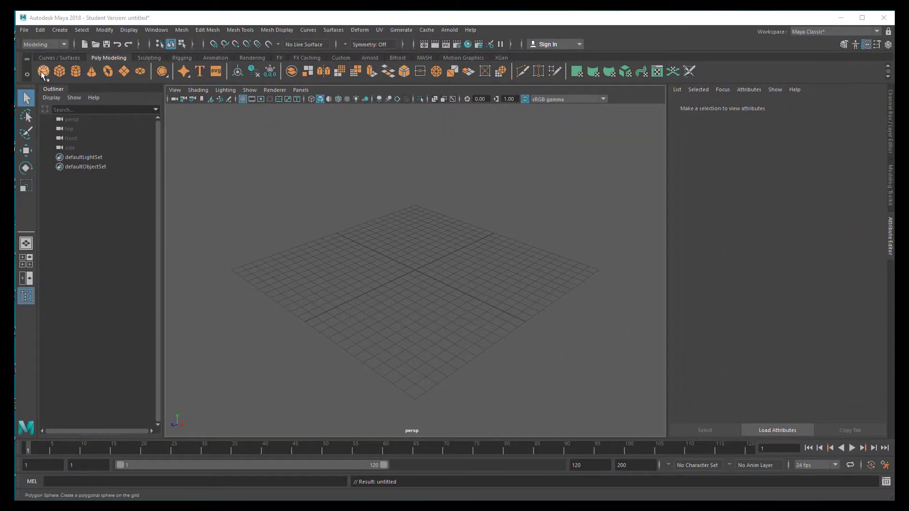
Create a Polygon Type object and change its text from '3D Type' to '7'
left_click(200, 71)
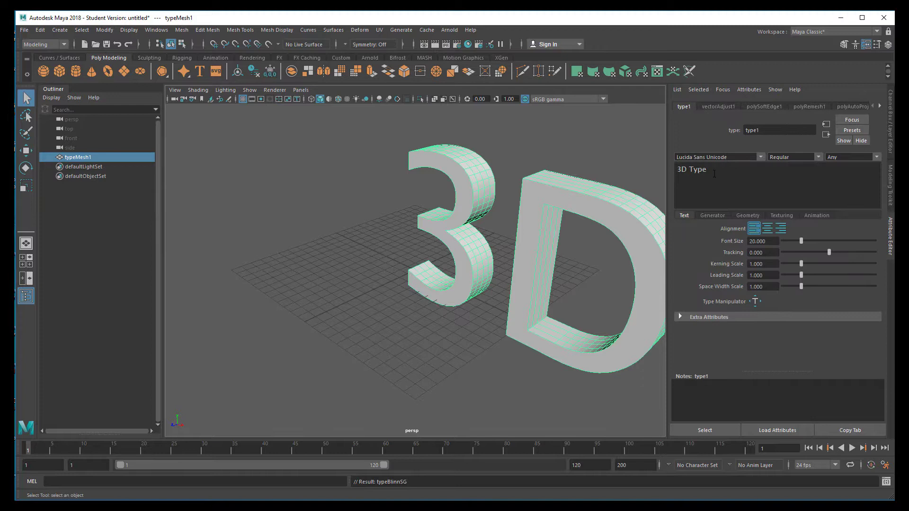
left_click_drag(714, 174, 678, 169)
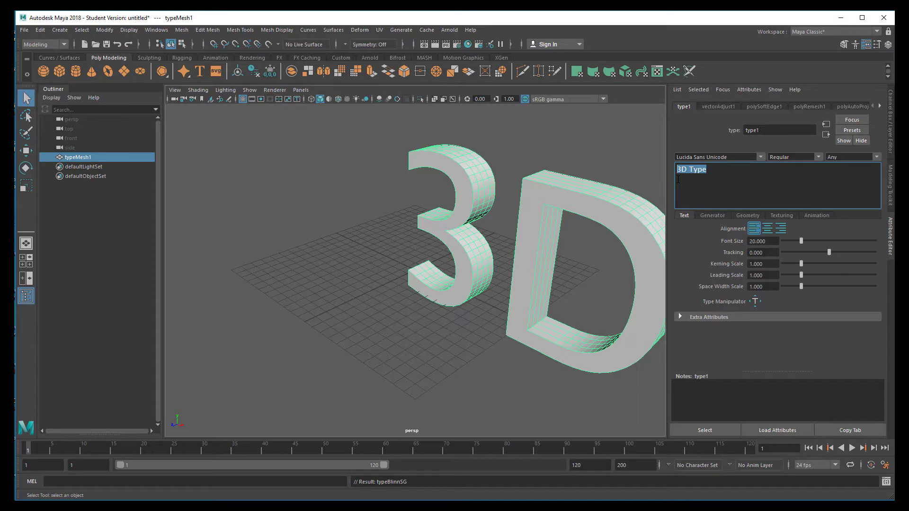
type("7")
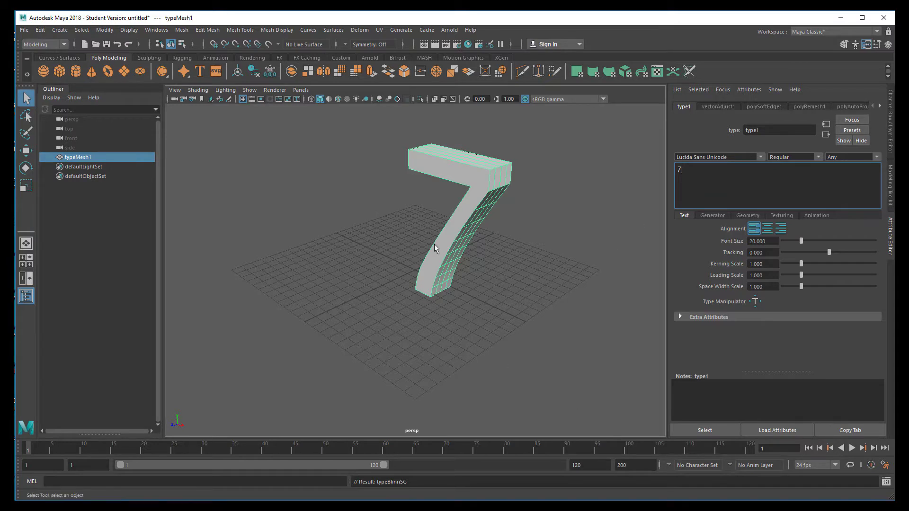
Scale the 7 mesh down uniformly to about 0.12 of its size
left_click(476, 216)
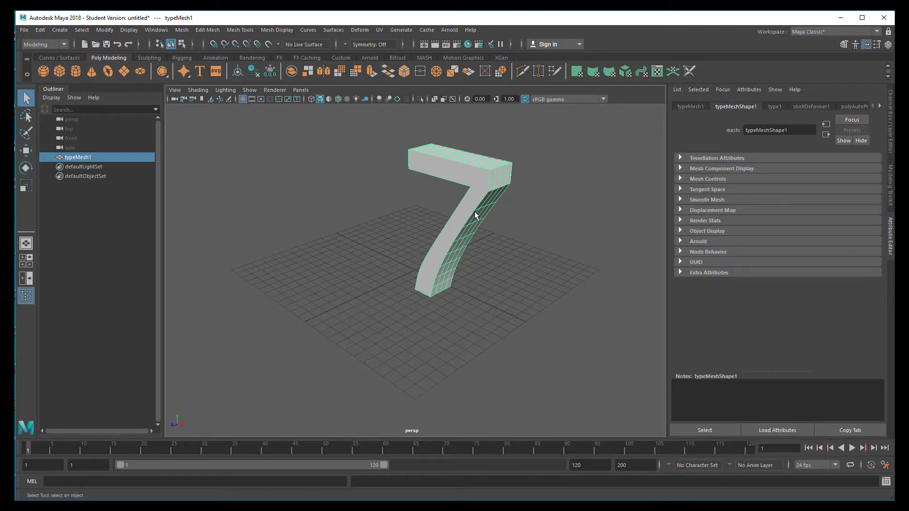
key("r")
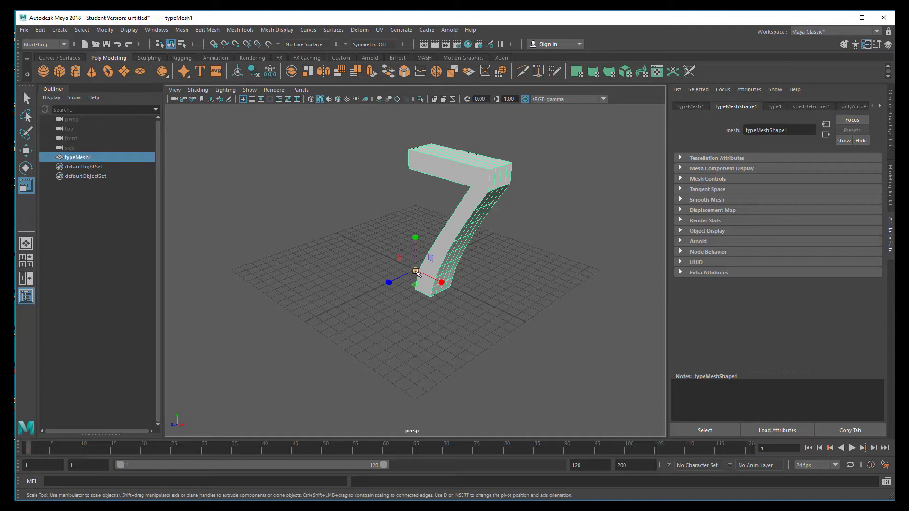
left_click_drag(415, 270, 280, 318)
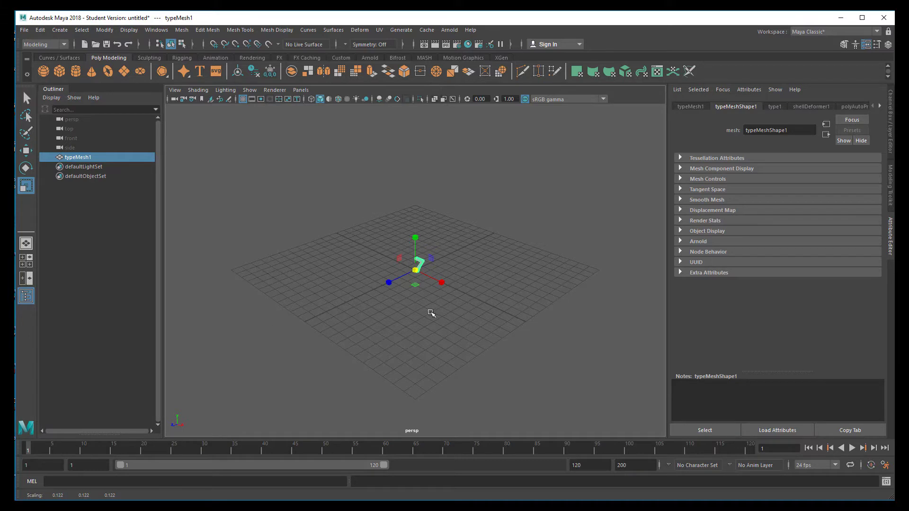
Assign a new Arnold aiStandardSurface material to the 7 and enable textured viewport display
right_click(422, 263)
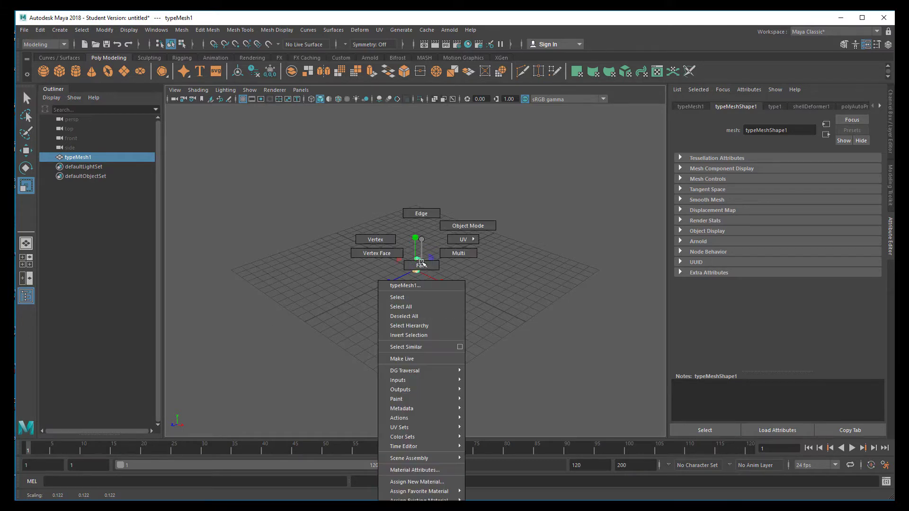
left_click(416, 482)
left_click(301, 252)
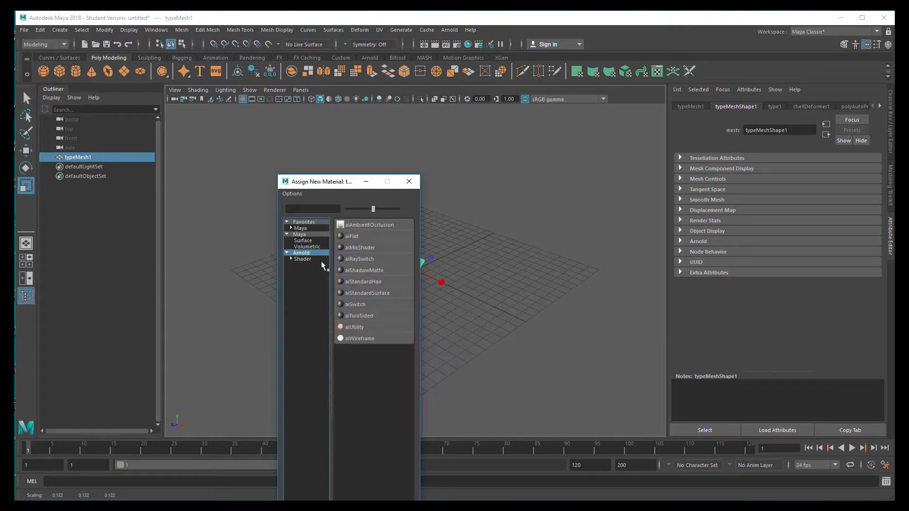
left_click(382, 292)
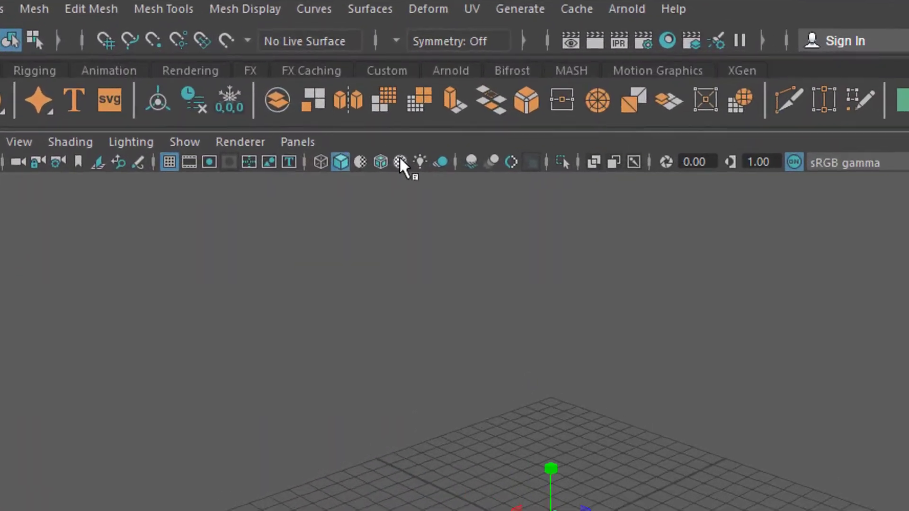
left_click(400, 162)
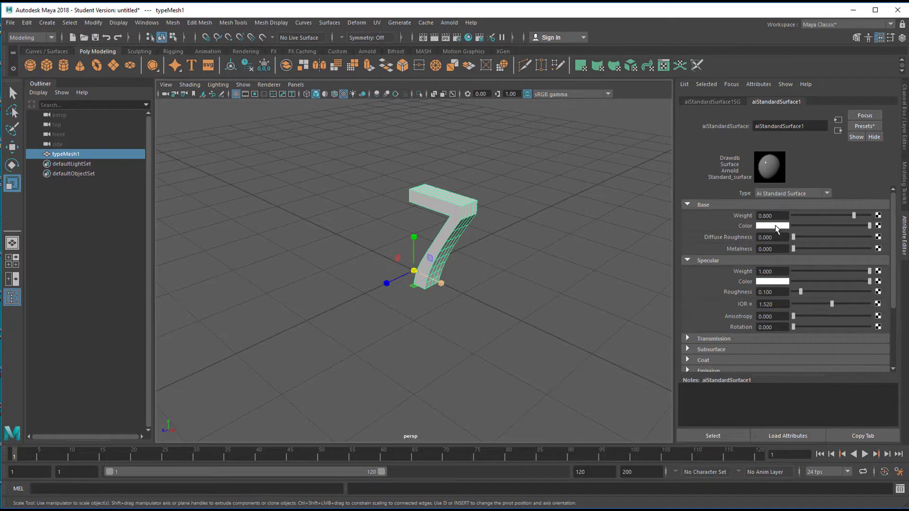
Drive the material's base colour with a ramp and add a yellow mid-point
left_click(878, 227)
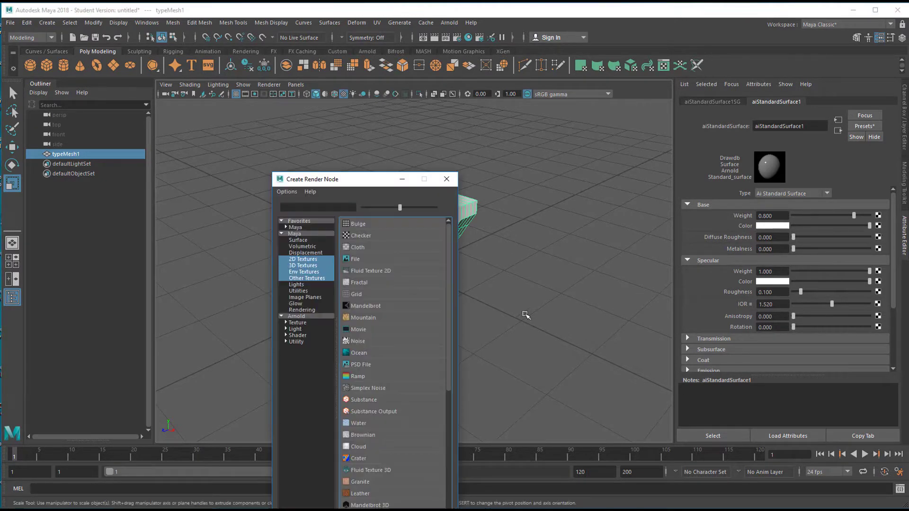
left_click(359, 376)
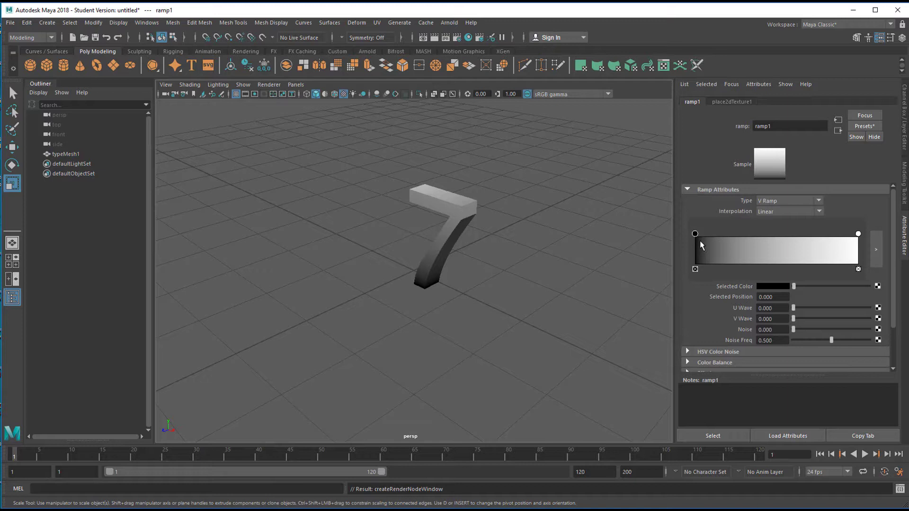
left_click(779, 254)
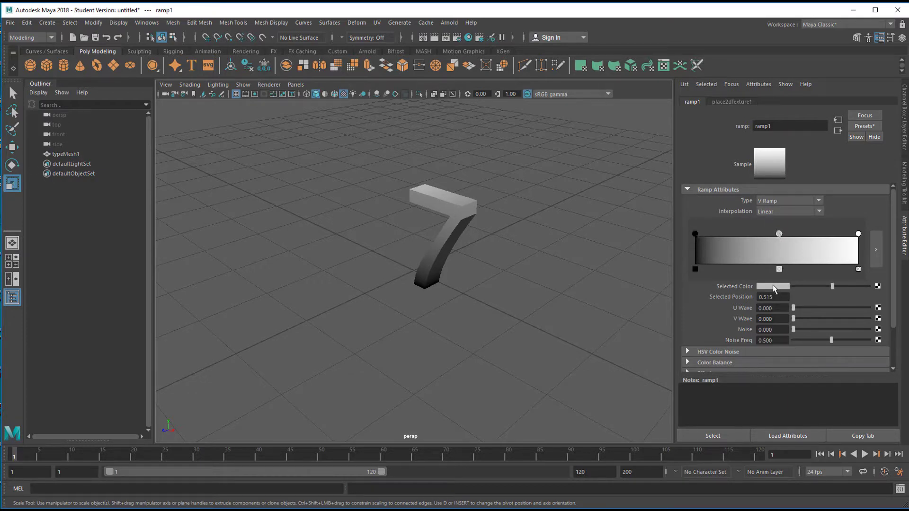
left_click(773, 284)
left_click_drag(858, 297, 871, 310)
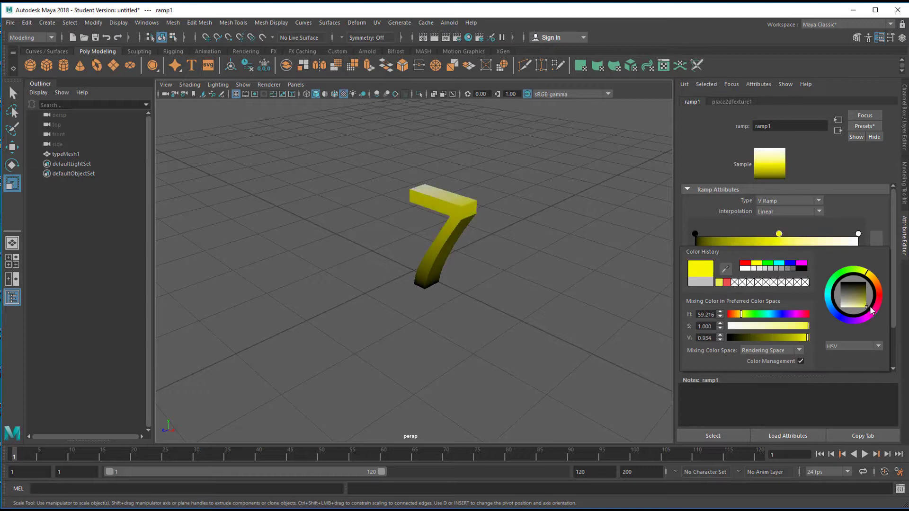
Change the ramp's black end to bright orange and orbit around the 7
left_click(695, 233)
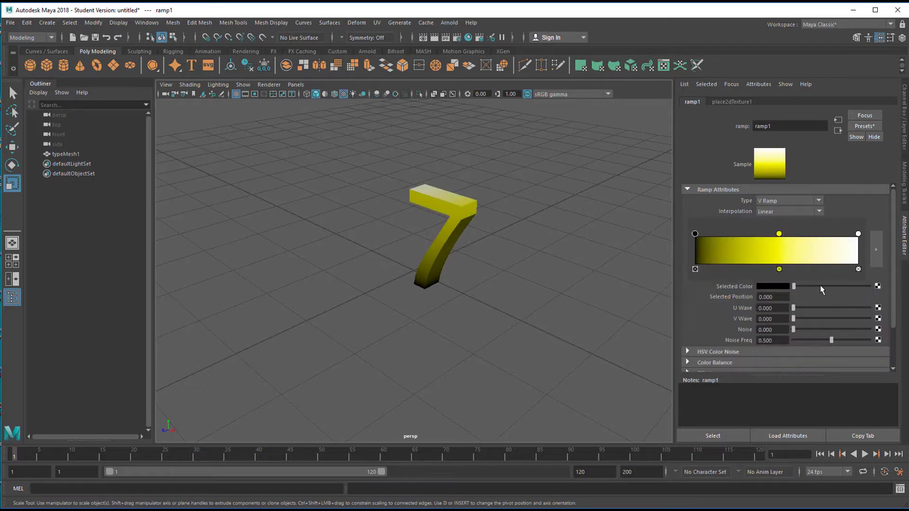
left_click(773, 286)
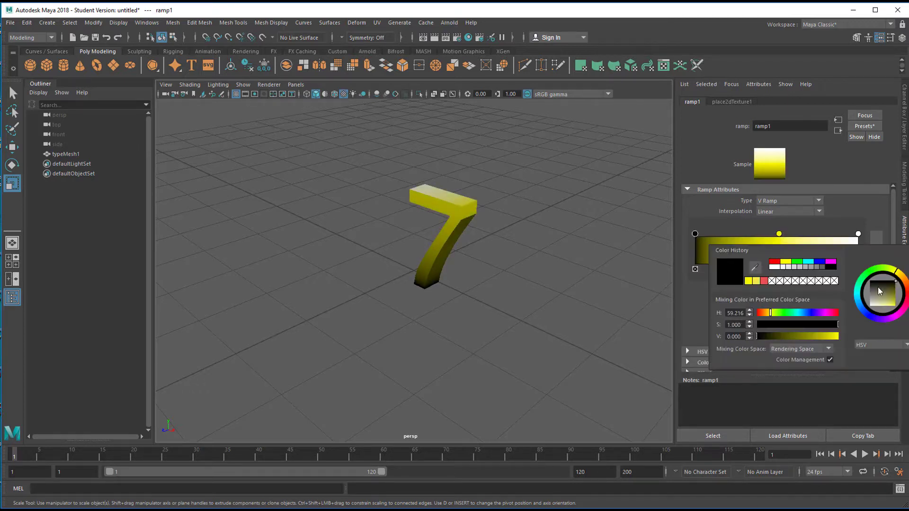
left_click(906, 295)
left_click_drag(891, 302, 899, 311)
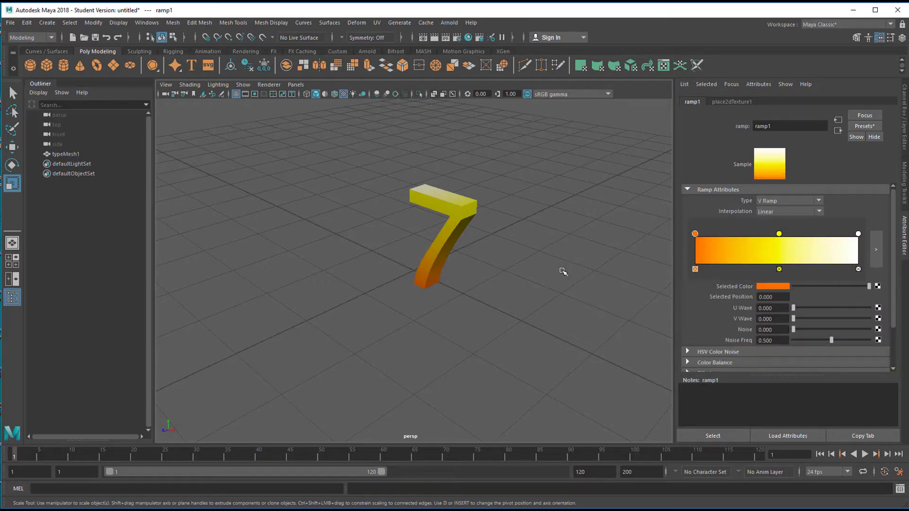
left_click_drag(531, 300, 453, 290, "alt")
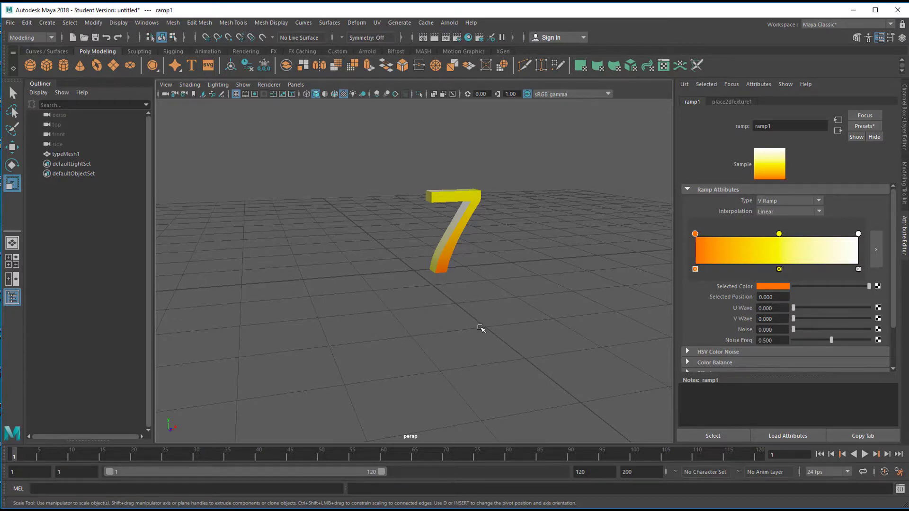
Create a MASH network from typeMesh1, producing a row of ten 7s
left_click_drag(478, 324, 446, 332, "alt")
left_click_drag(486, 308, 356, 318, "alt")
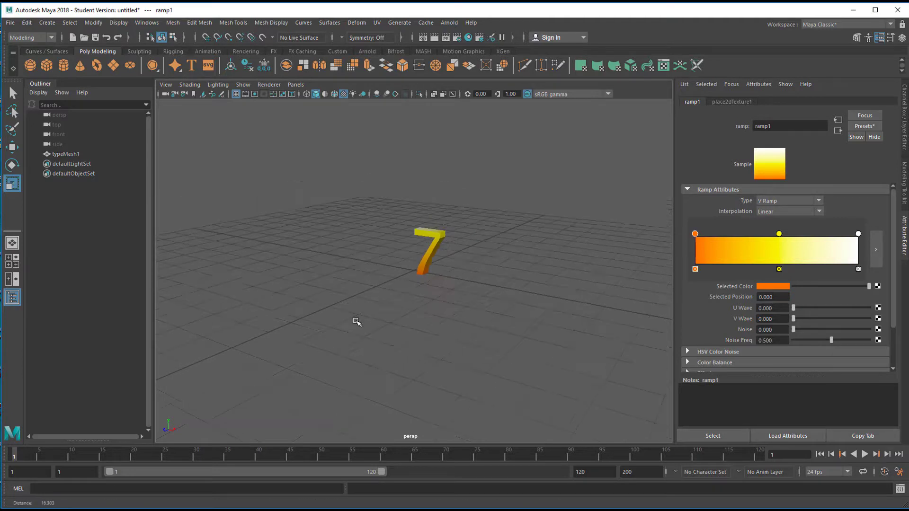
left_click_drag(468, 297, 426, 284, "alt")
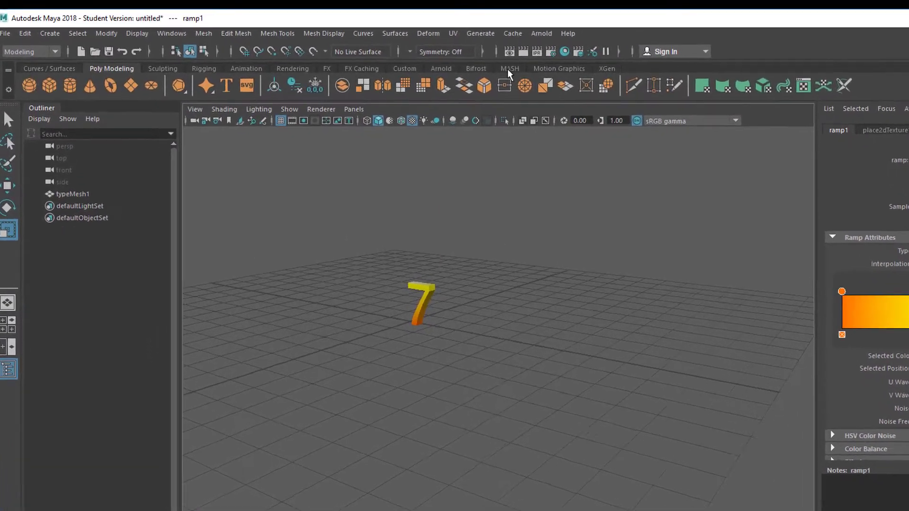
left_click(509, 68)
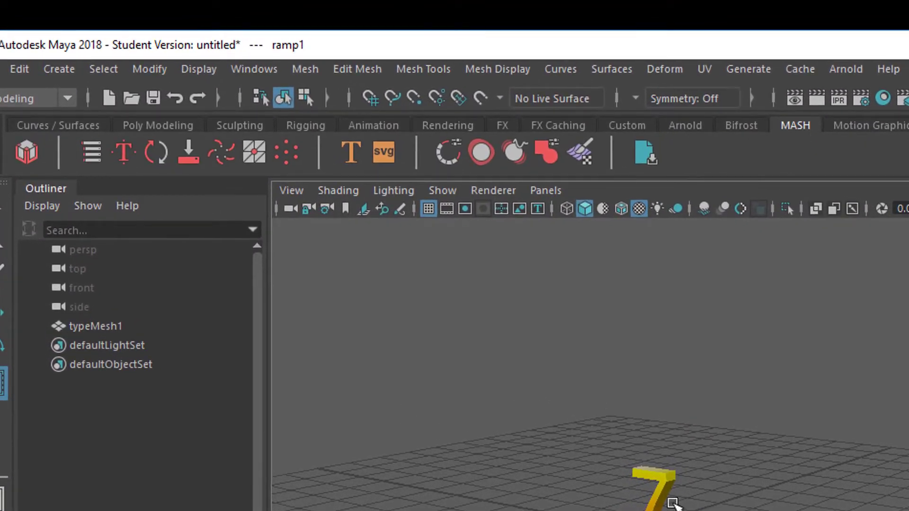
left_click(665, 480)
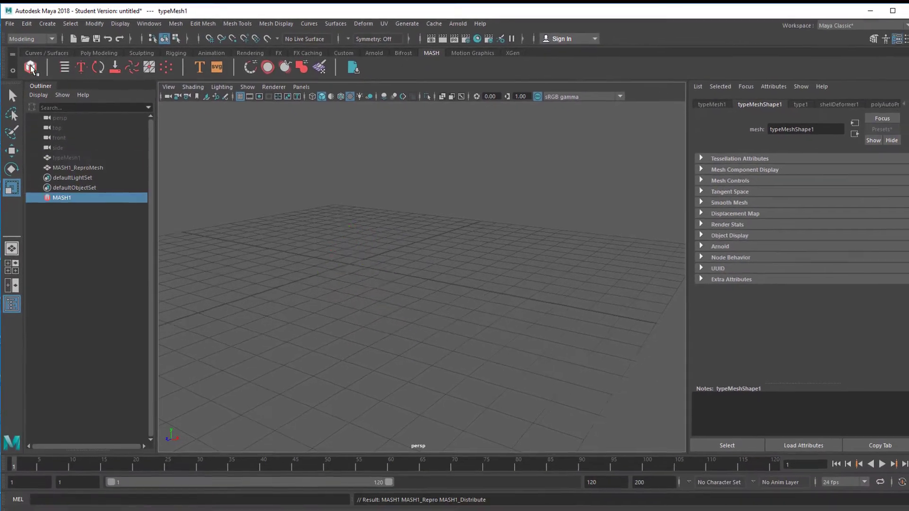
right_click_drag(546, 326, 345, 350, "alt")
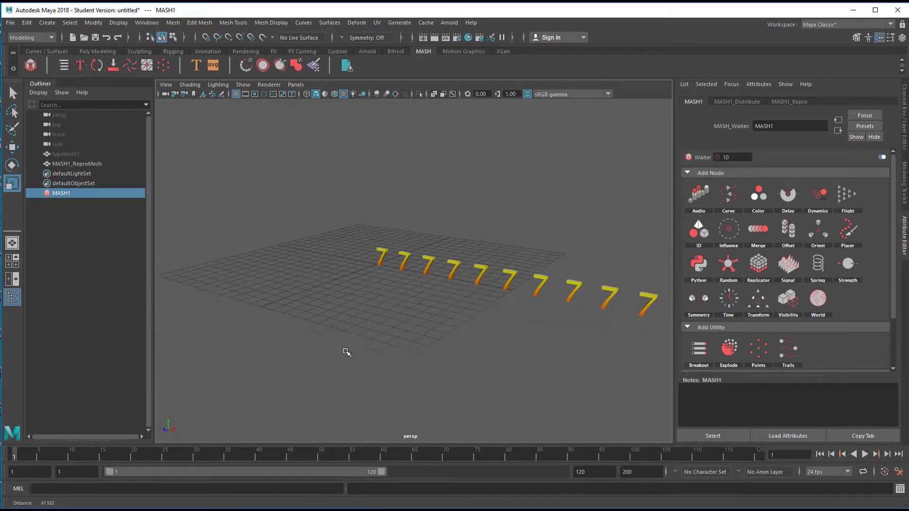
left_click_drag(477, 345, 493, 315, "alt")
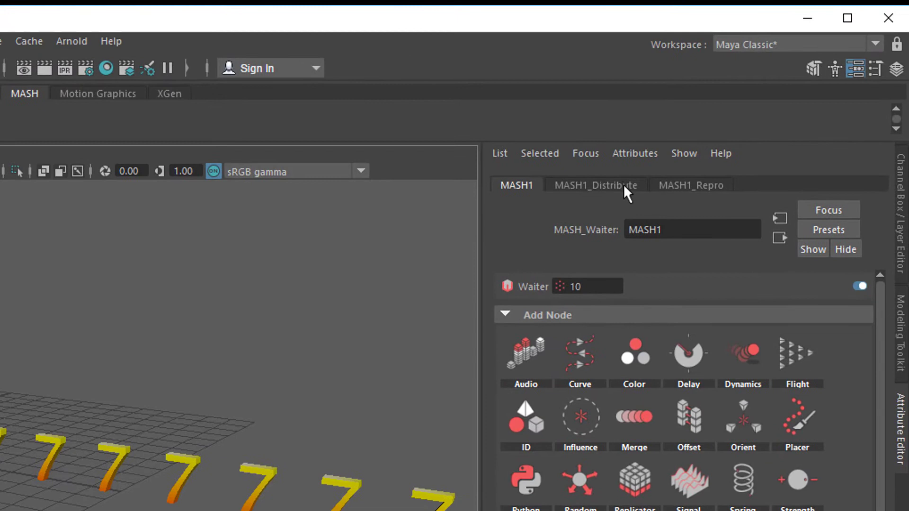
Set MASH1_Distribute to Volume distribution with Number of Points 40
left_click(624, 186)
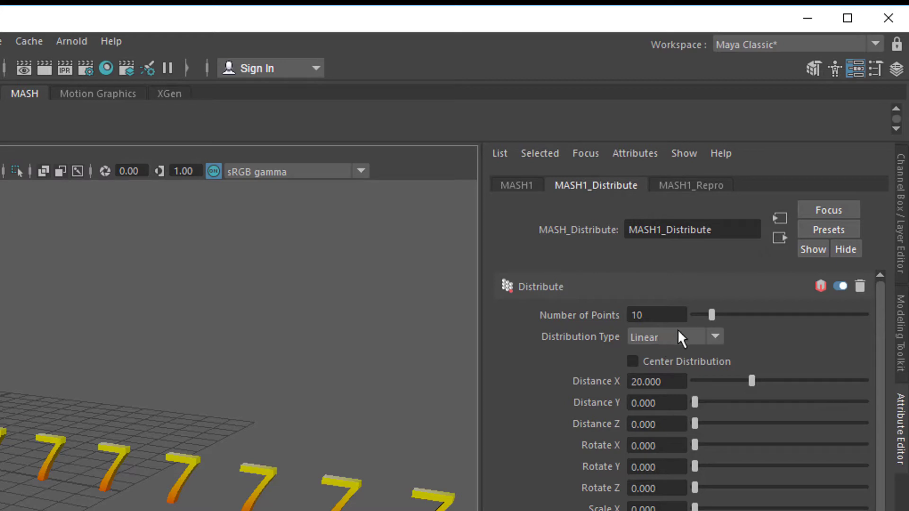
left_click(719, 337)
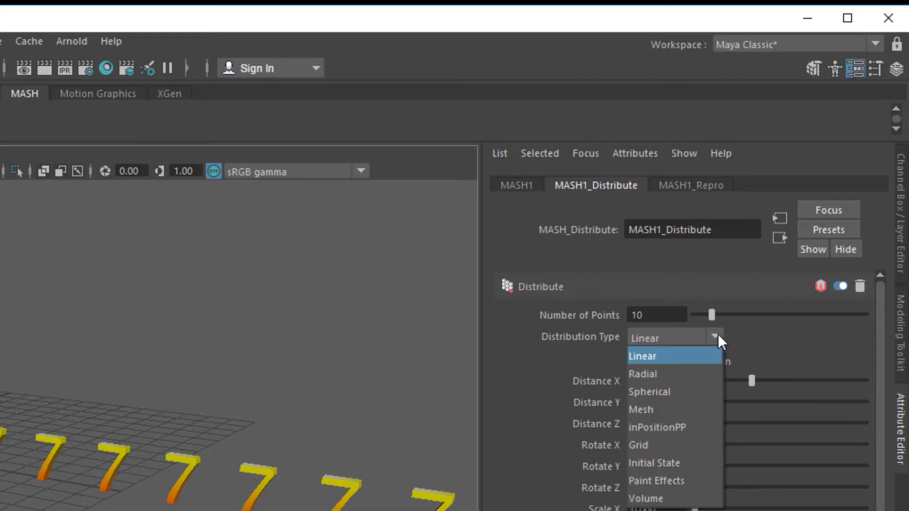
left_click(671, 496)
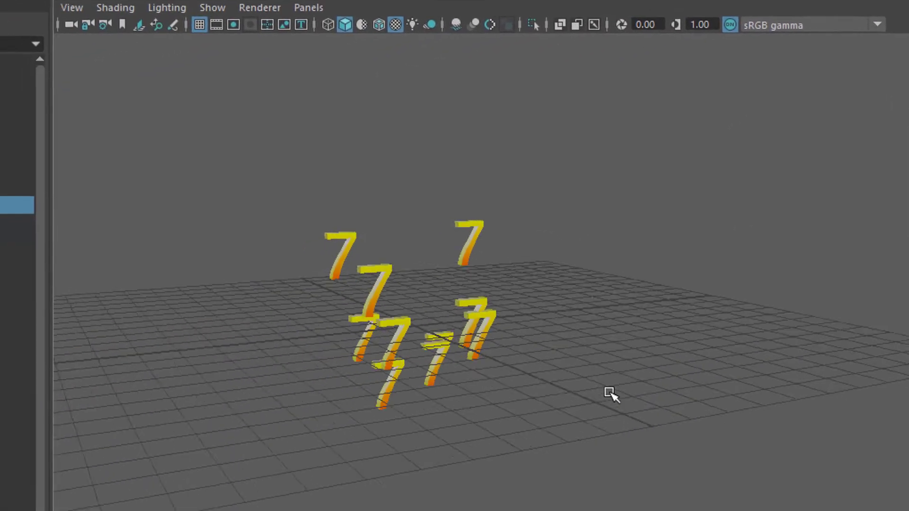
left_click_drag(610, 394, 519, 398, "alt")
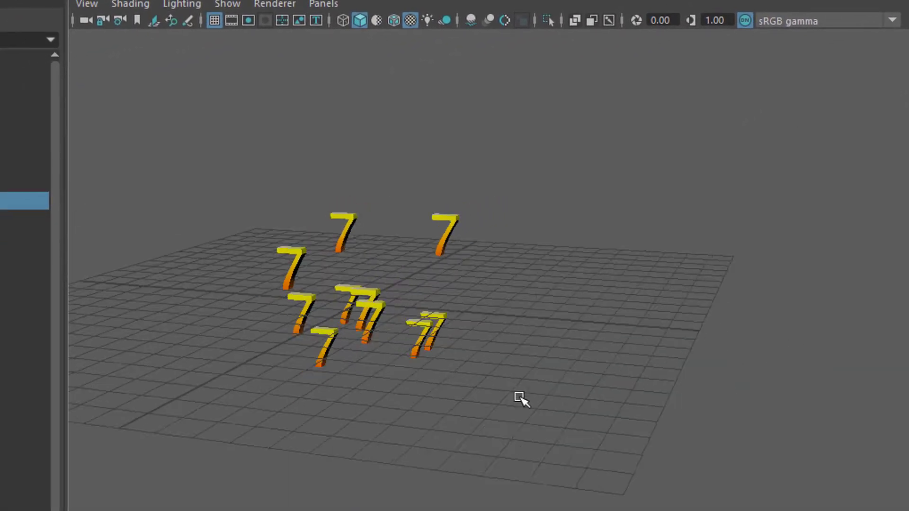
double_click(908, 167)
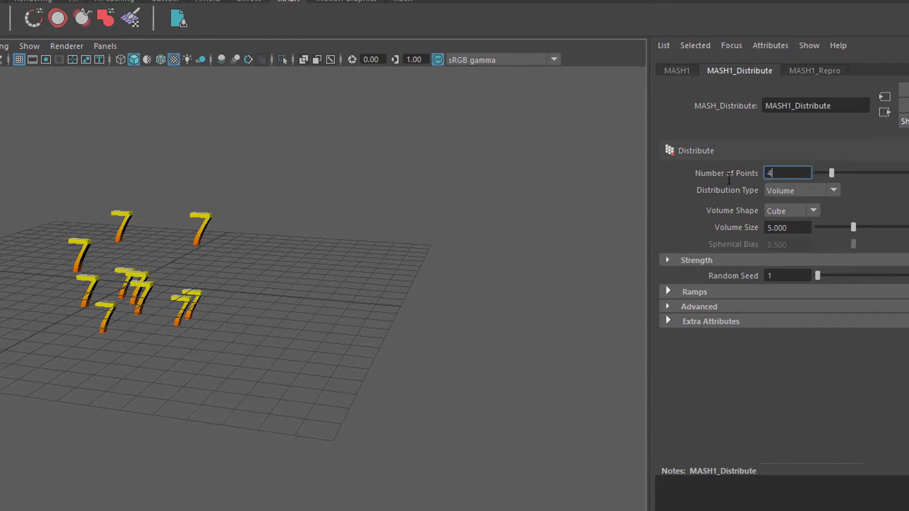
key("Return")
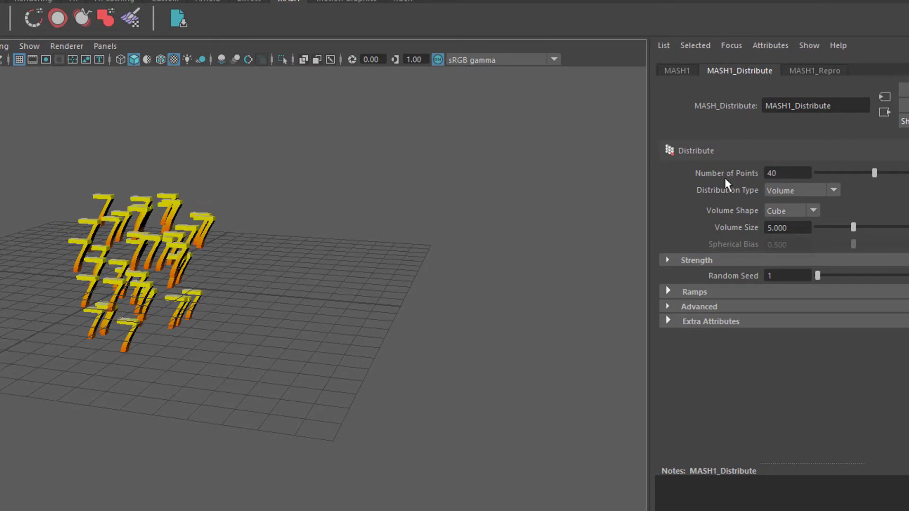
left_click_drag(350, 257, 525, 287, "alt")
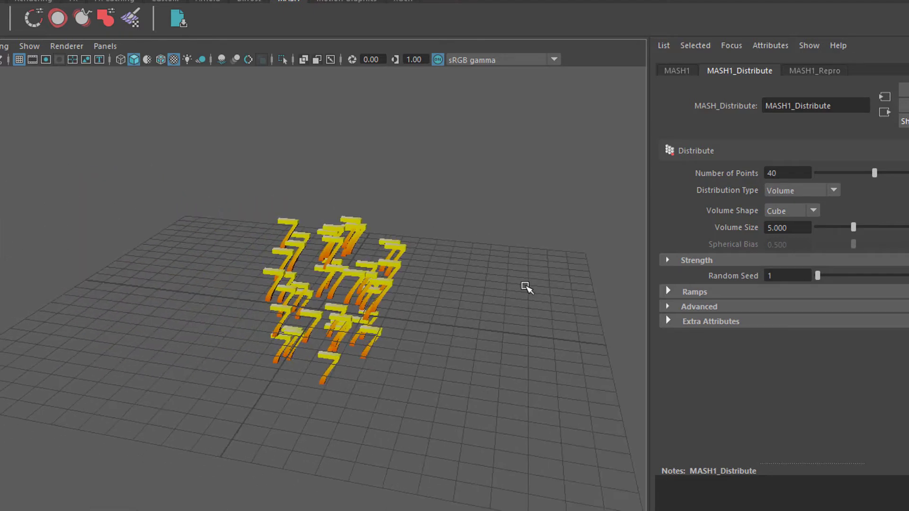
right_click_drag(525, 286, 544, 262, "alt")
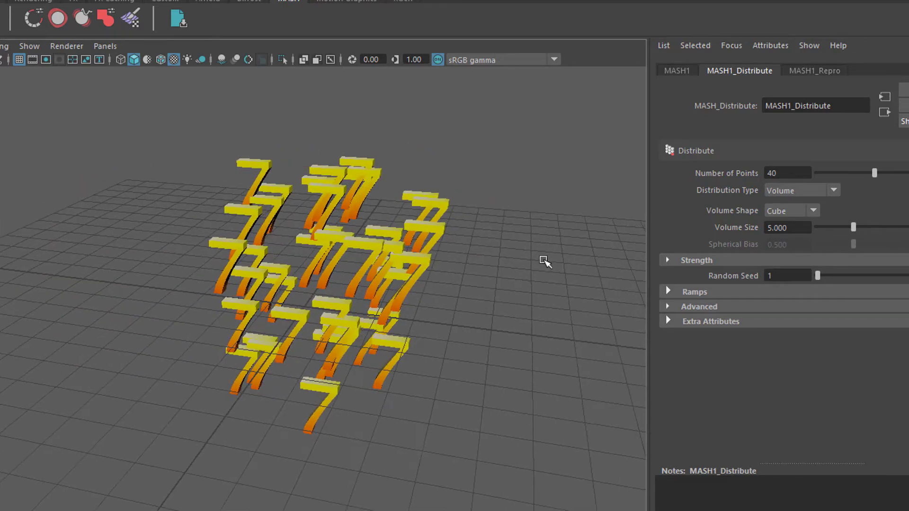
Add a MASH Random node and raise its Rotation X to about 94
left_click(678, 71)
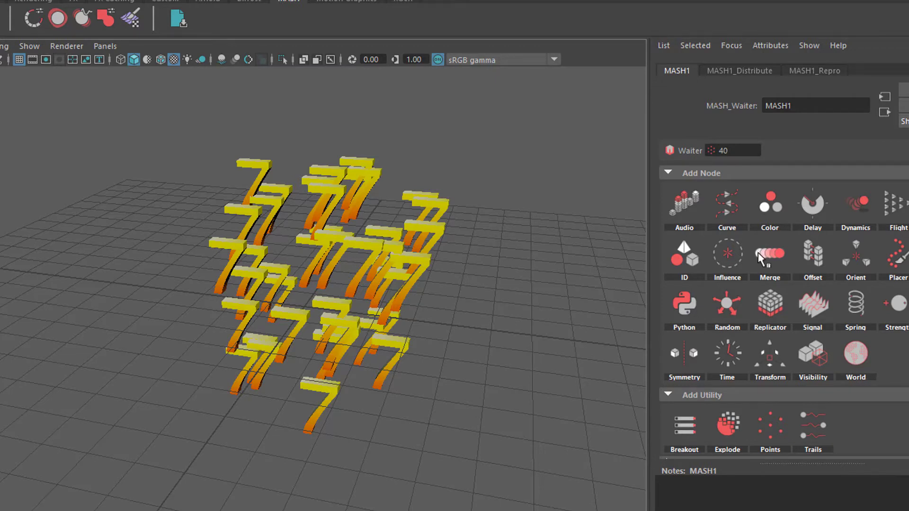
left_click(740, 307)
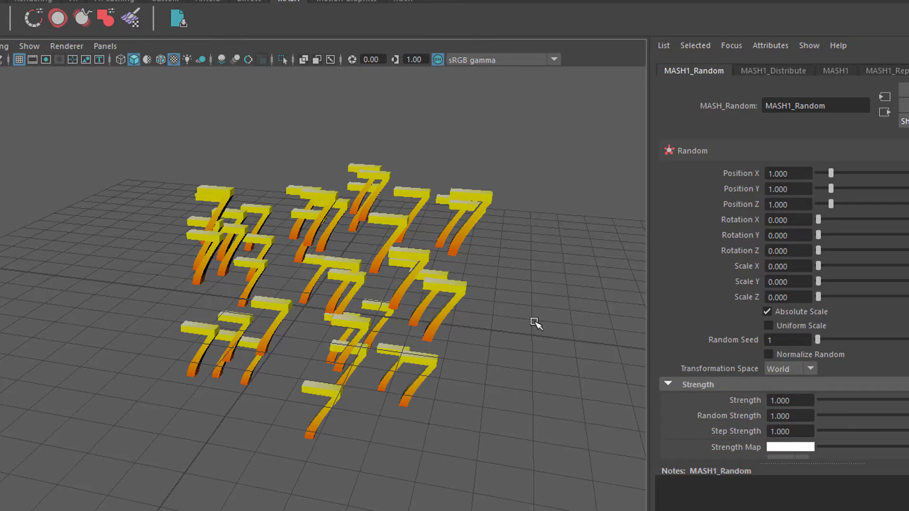
left_click_drag(535, 323, 700, 293, "alt")
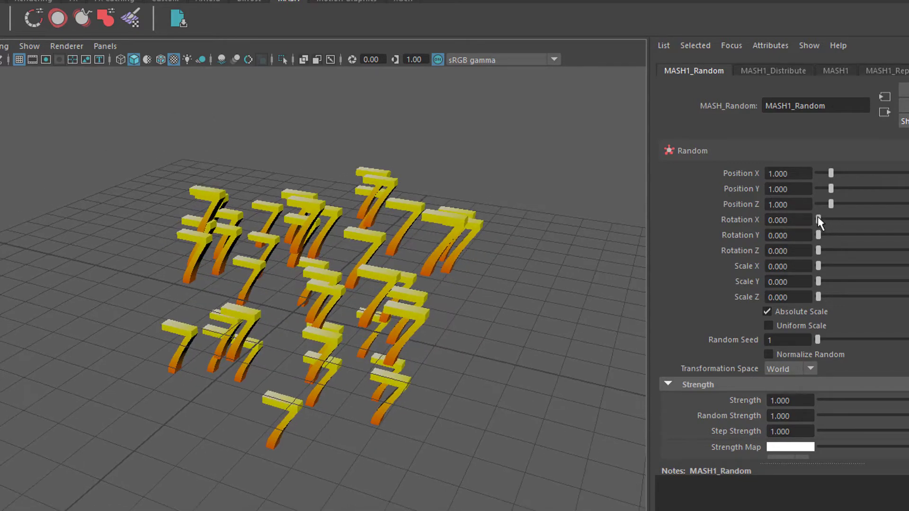
left_click_drag(818, 217, 862, 250)
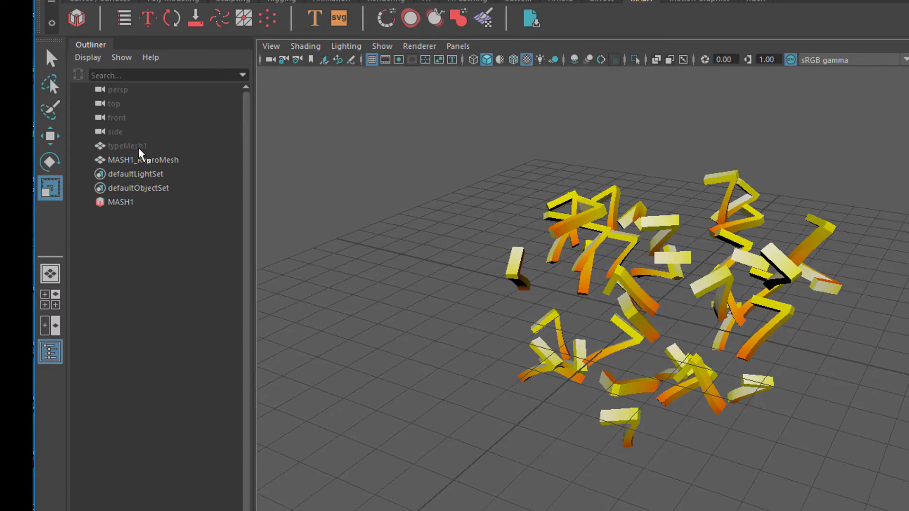
Scale down the source typeMesh1 so all scattered 7s shrink, then reselect MASH1
left_click(140, 146)
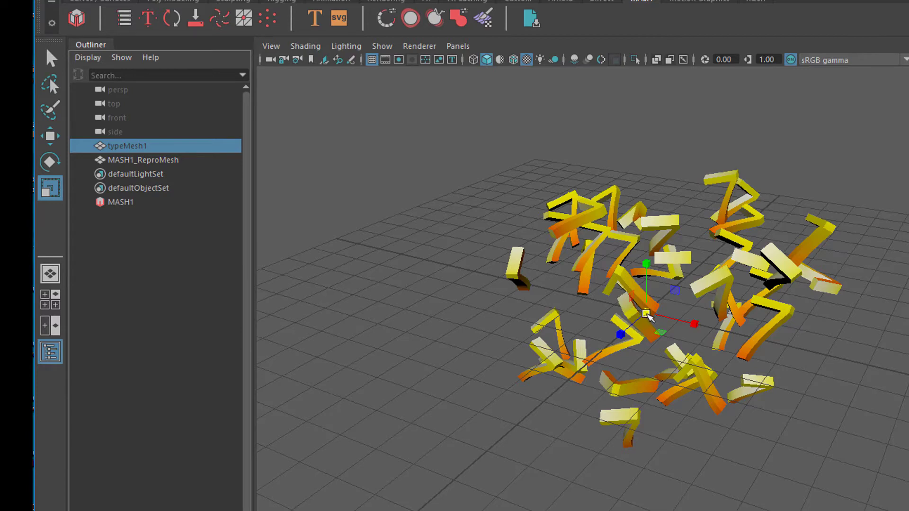
left_click_drag(646, 314, 626, 330)
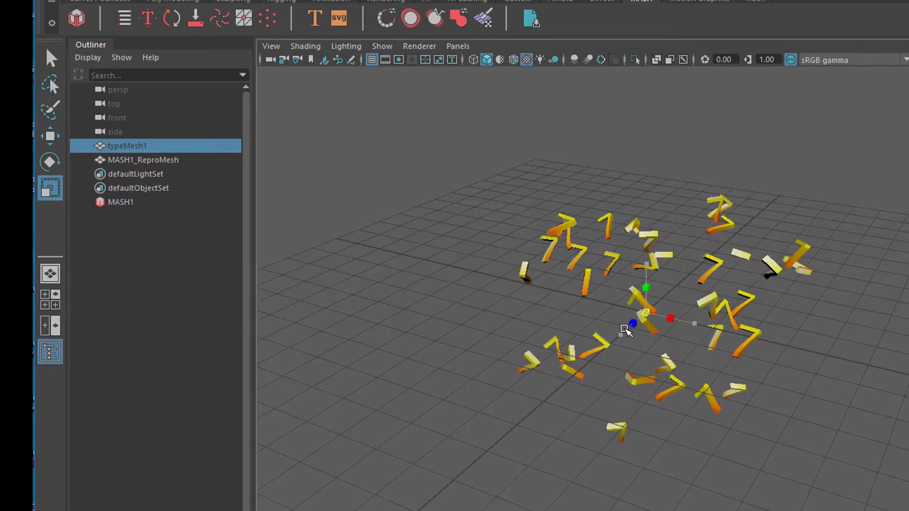
left_click_drag(544, 395, 564, 387, "alt")
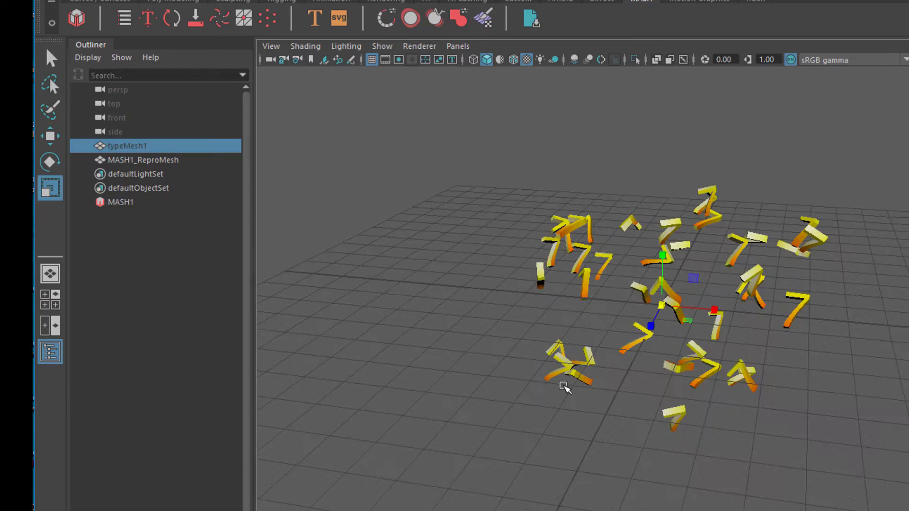
left_click(120, 202)
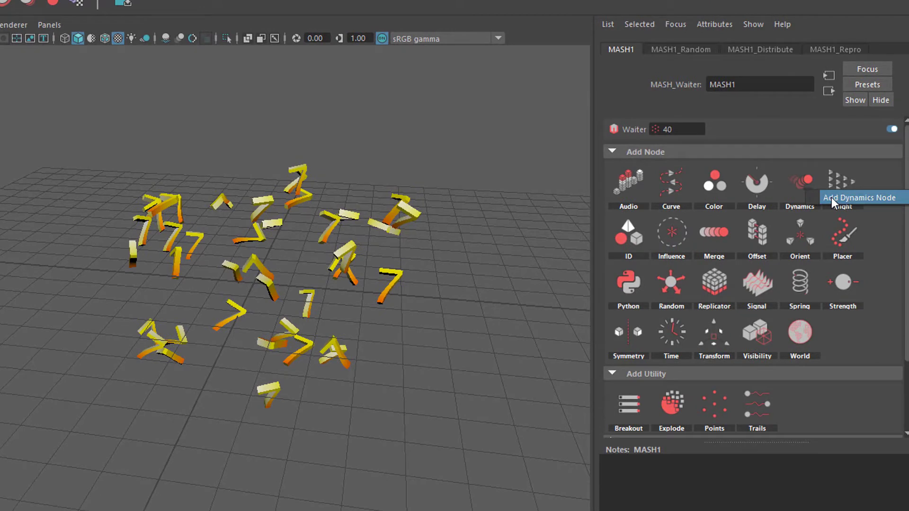
Add a Dynamics node to the MASH1 network so the 7s fall
left_click(831, 197)
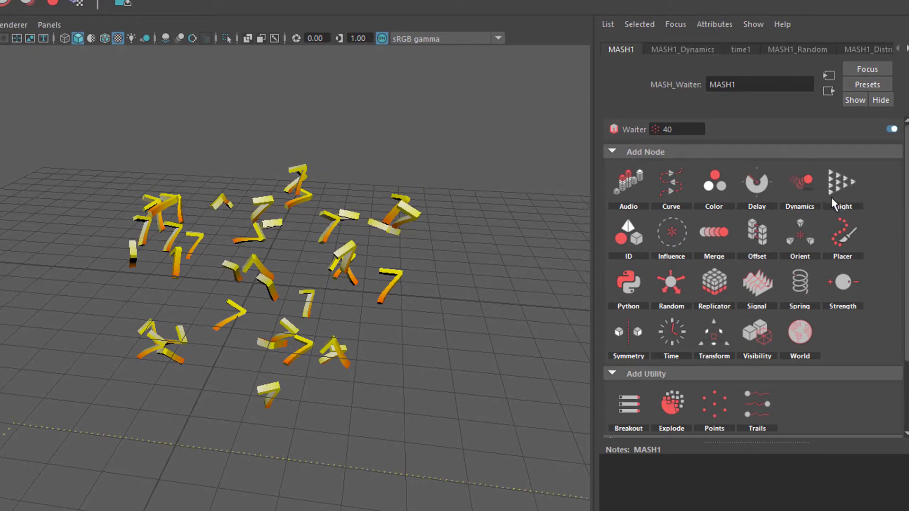
scroll(180, 392, "down", 5)
scroll(264, 266, "down", 6)
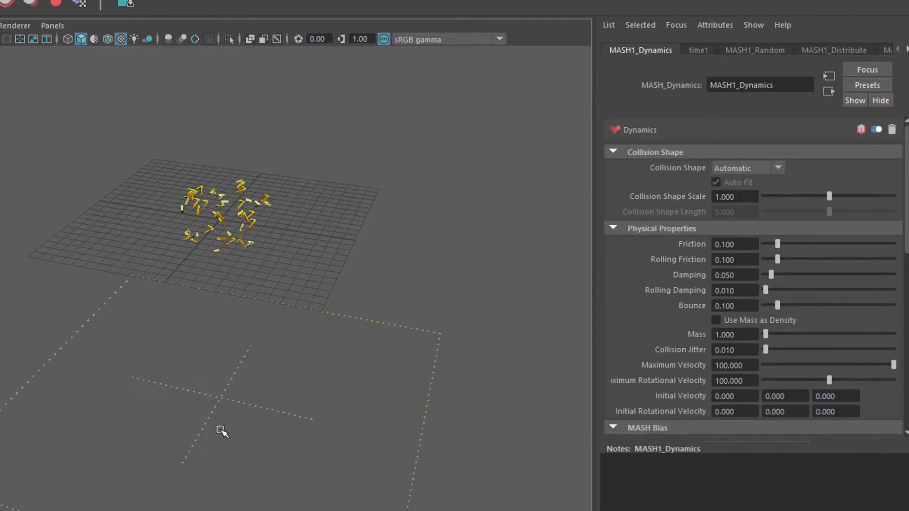
left_click_drag(222, 431, 284, 358, "alt")
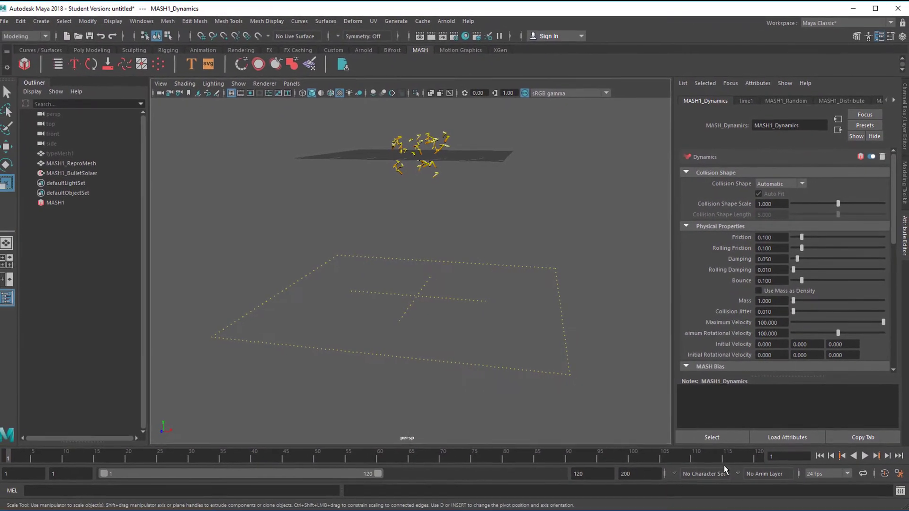
Play the simulation, stop it at frame 85, and view the settled pieces up close
left_click(864, 454)
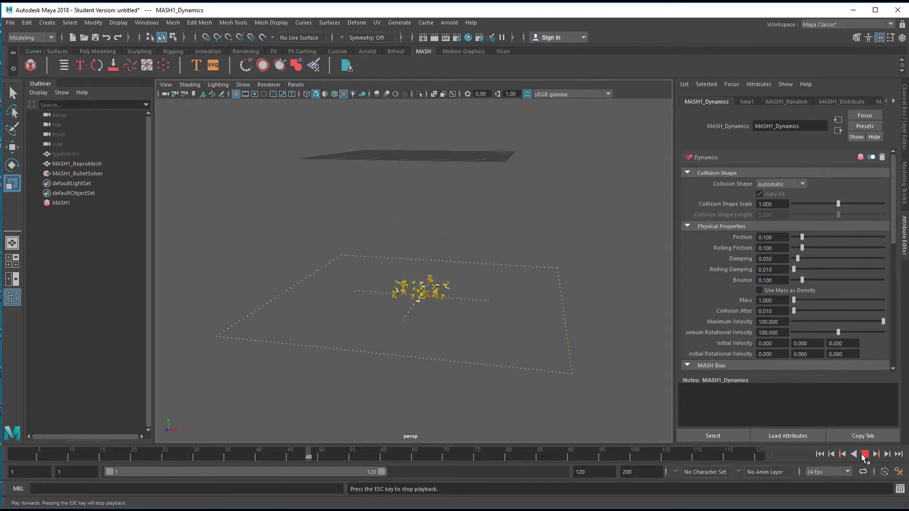
left_click(864, 454)
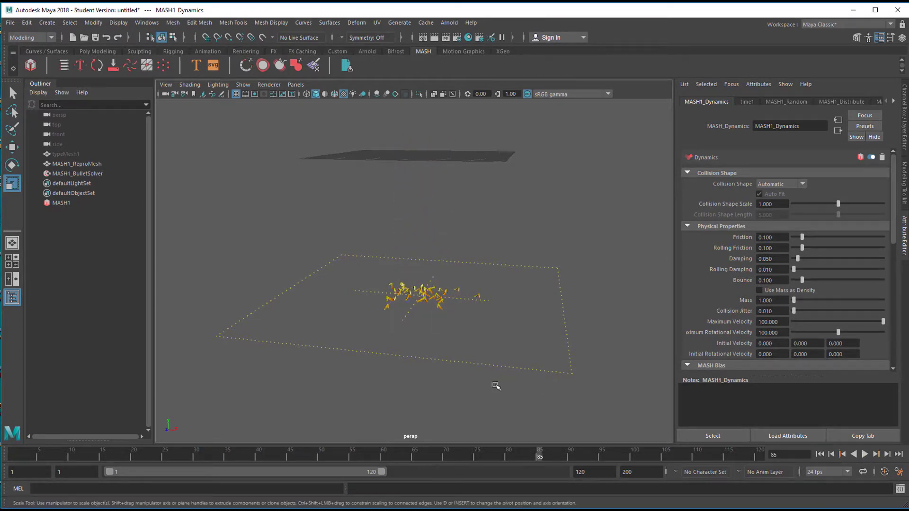
right_click_drag(409, 329, 586, 335, "alt")
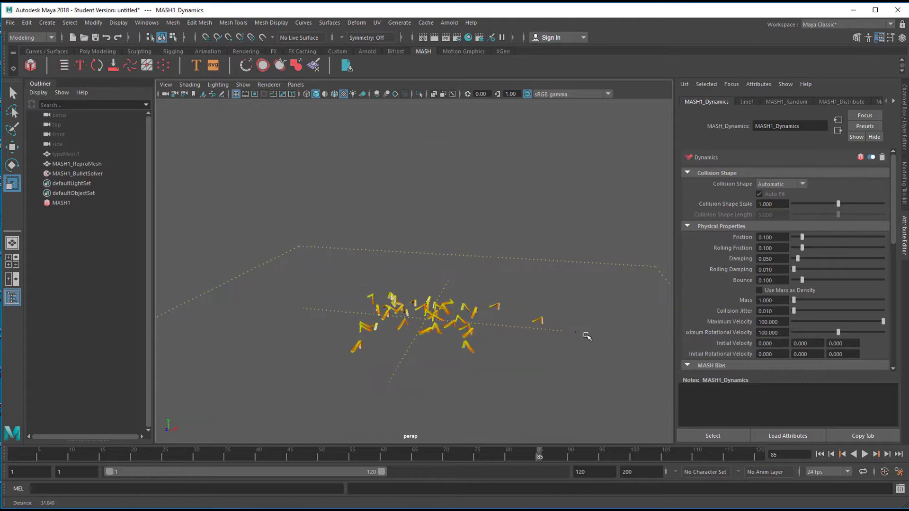
middle_click_drag(553, 320, 535, 286, "alt")
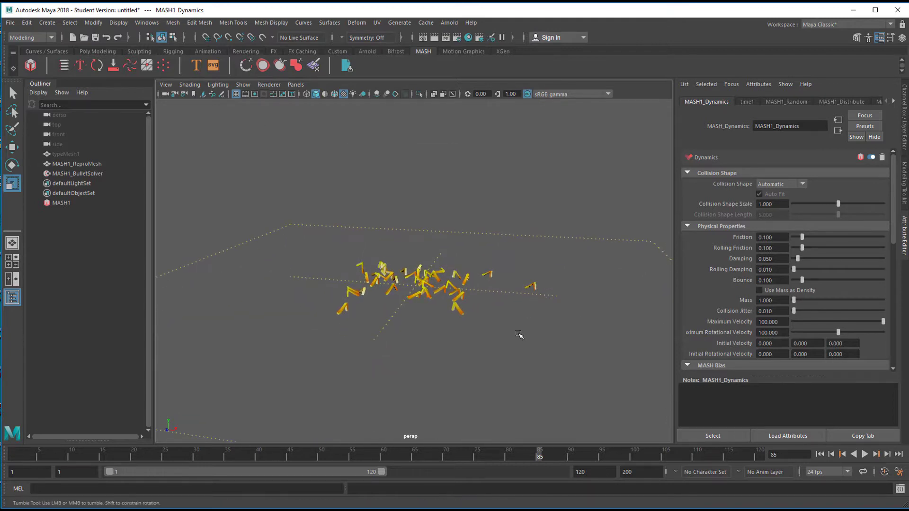
left_click_drag(517, 335, 556, 340, "alt")
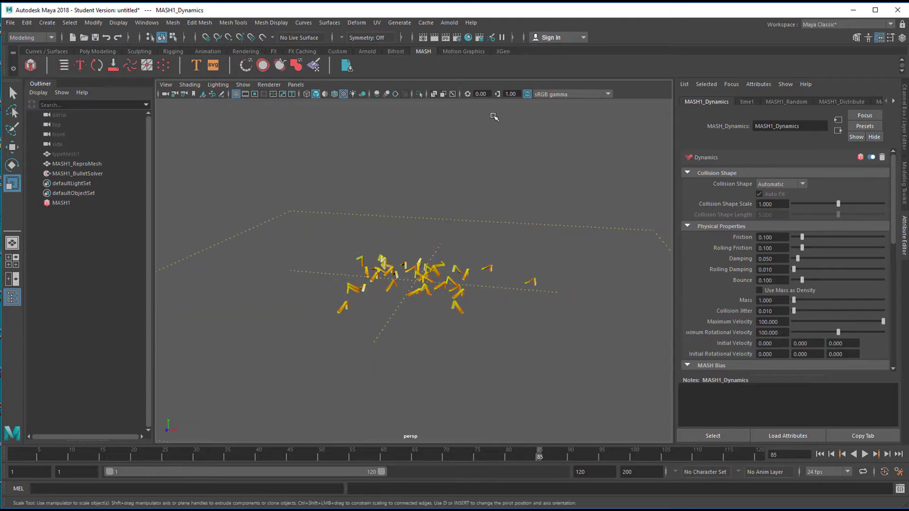
Add a 68.044 by 72.168 polygon plane and lower it beneath the fallen 7s
left_click(100, 52)
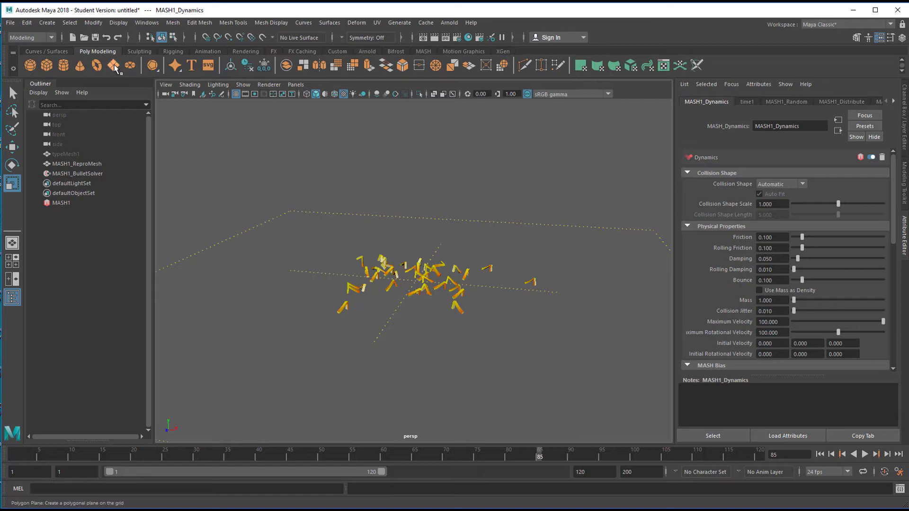
left_click(381, 200)
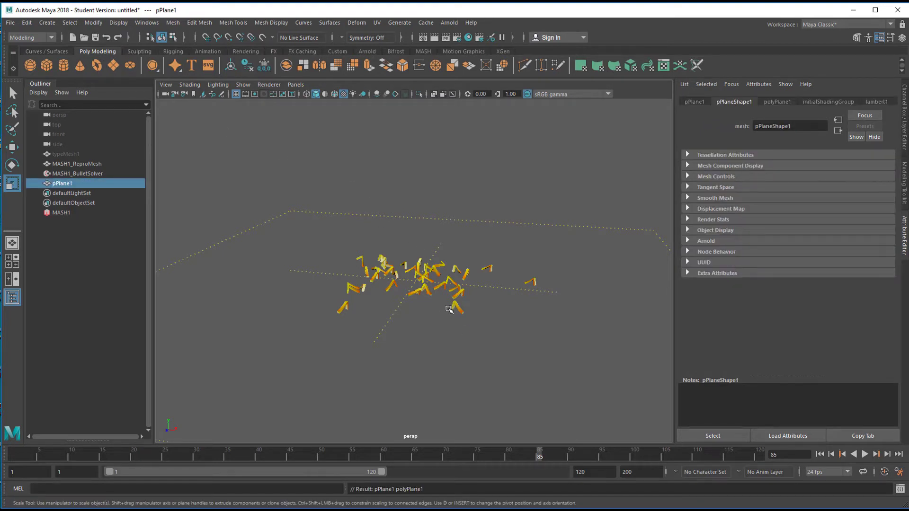
left_click(779, 102)
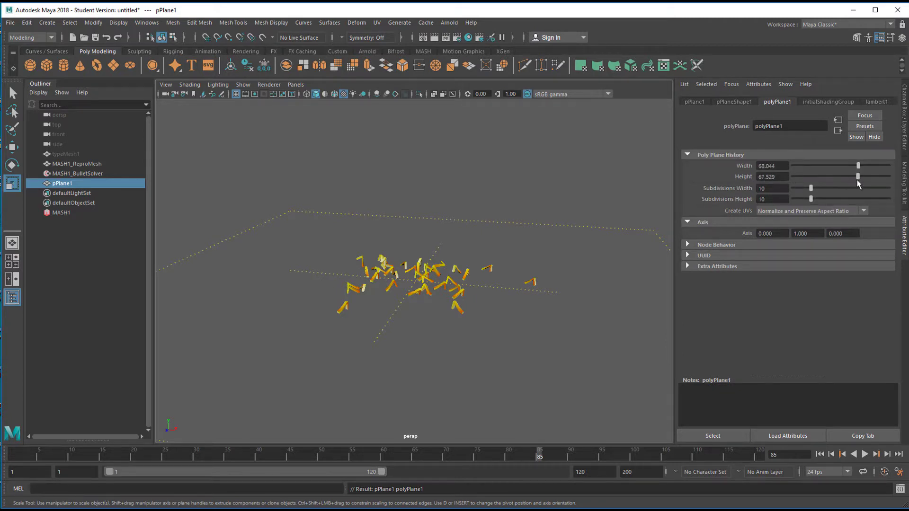
right_click_drag(438, 263, 289, 338, "alt")
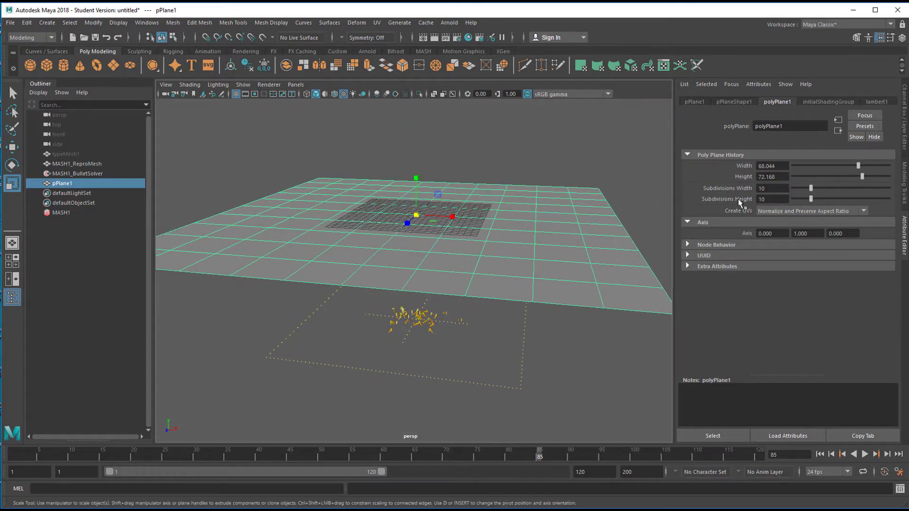
key("w")
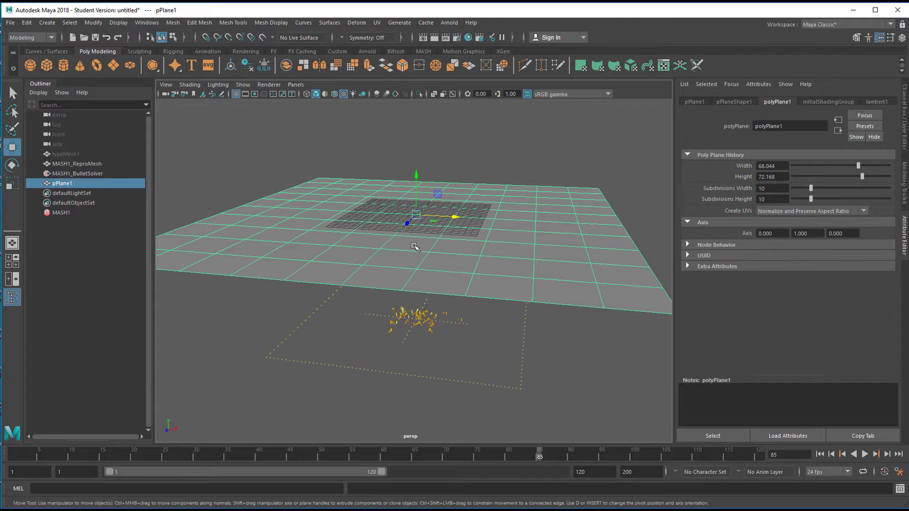
left_click_drag(414, 178, 428, 285)
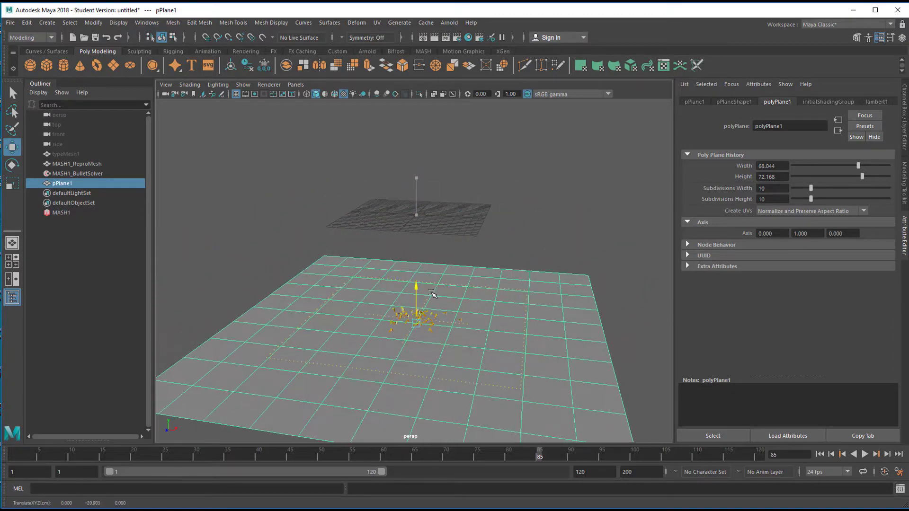
In the maximized side view, raise pPlane1 on Y to -18 so the fallen pieces rest on it
key("space")
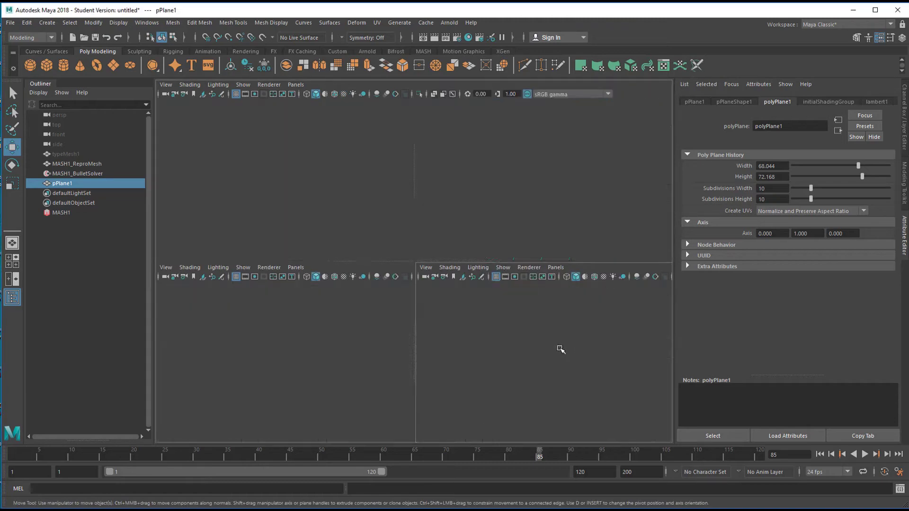
key("space")
scroll(419, 305, "down", 2)
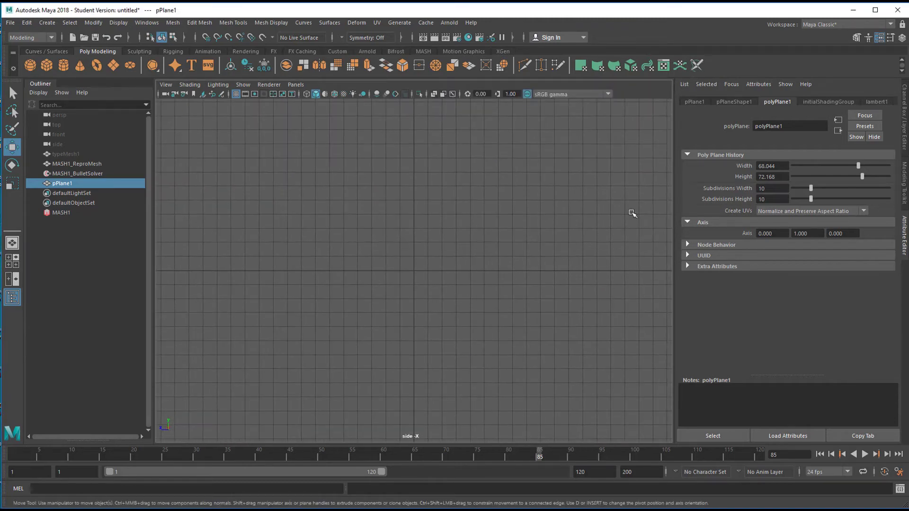
middle_click_drag(509, 236, 518, 118, "alt")
scroll(519, 263, "up", 2)
scroll(424, 302, "up", 2)
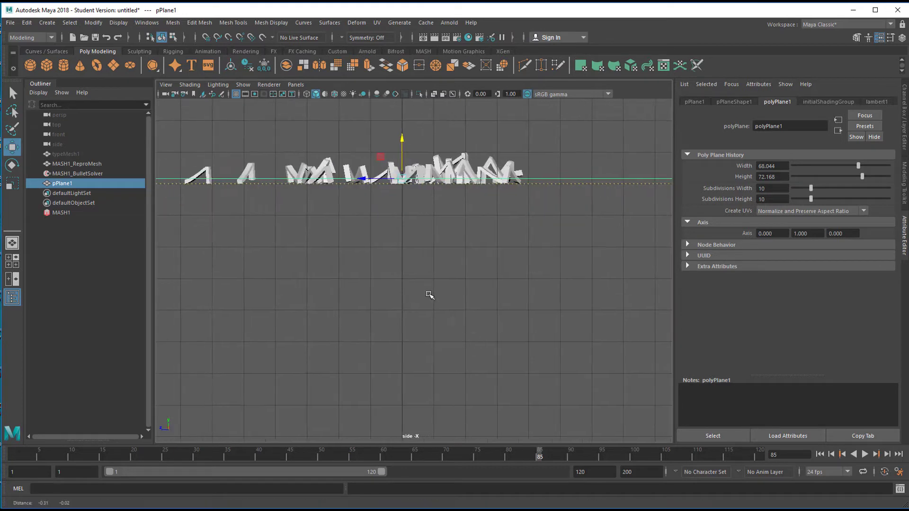
middle_click_drag(427, 296, 452, 322, "alt")
scroll(452, 322, "up", 1)
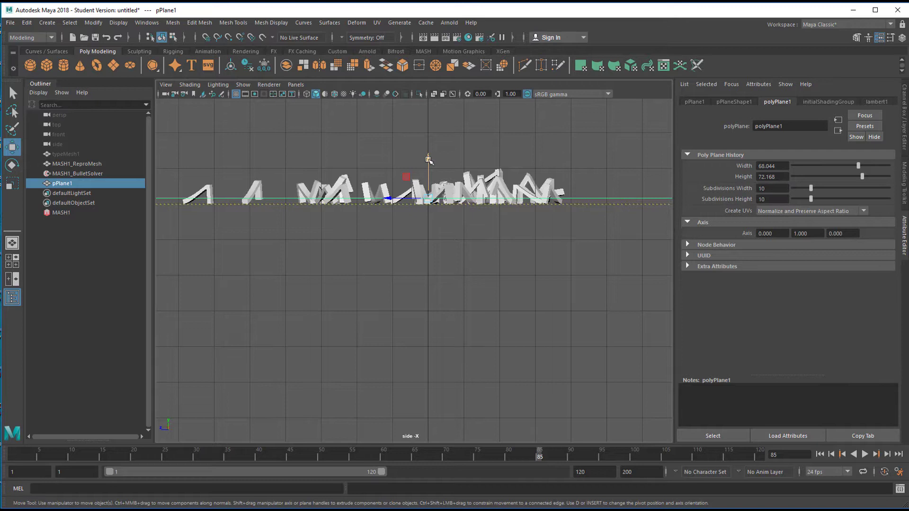
left_click_drag(429, 160, 428, 205)
Back in the perspective view, hide the viewport grid and bring up the plane's material menu
key("space")
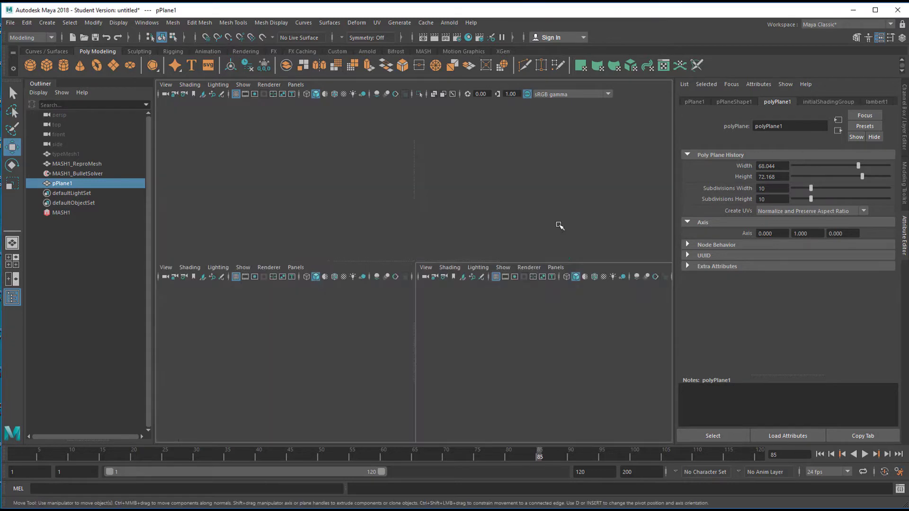
key("space")
left_click_drag(492, 308, 318, 133, "alt")
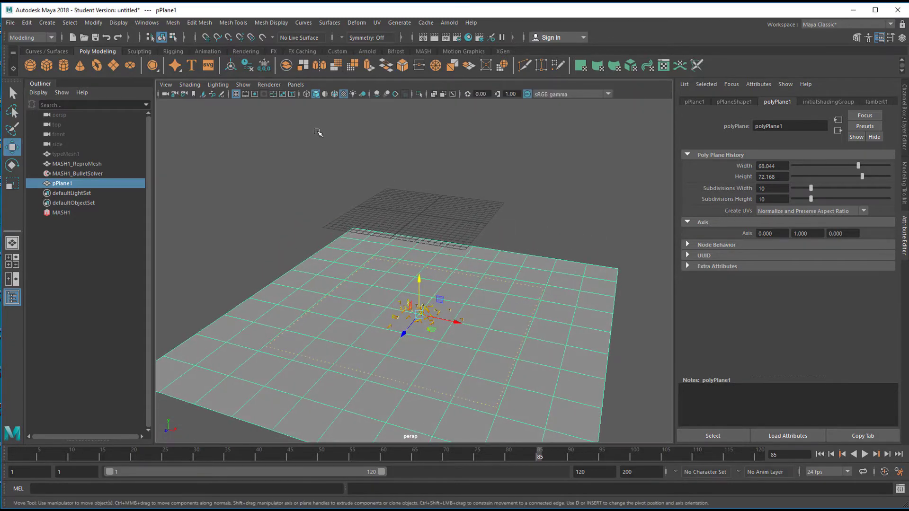
left_click(236, 95)
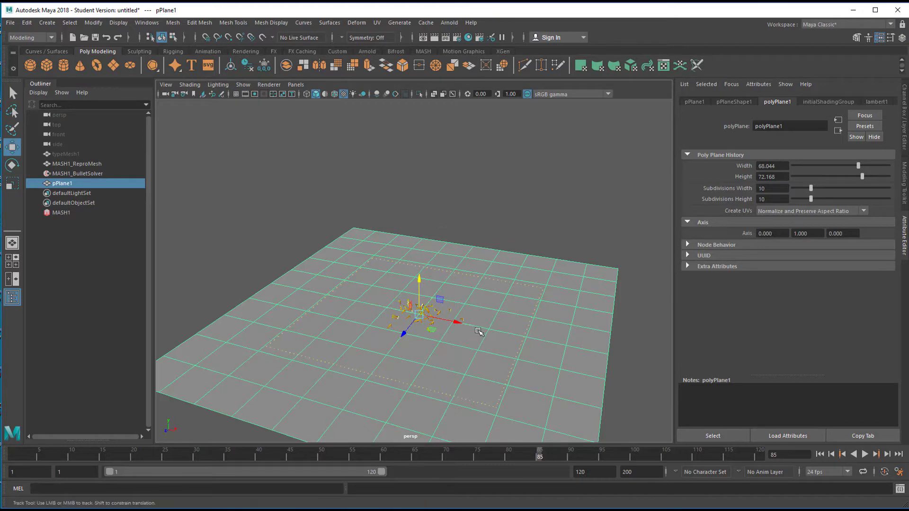
scroll(476, 332, "up", 4)
scroll(481, 310, "down", 2)
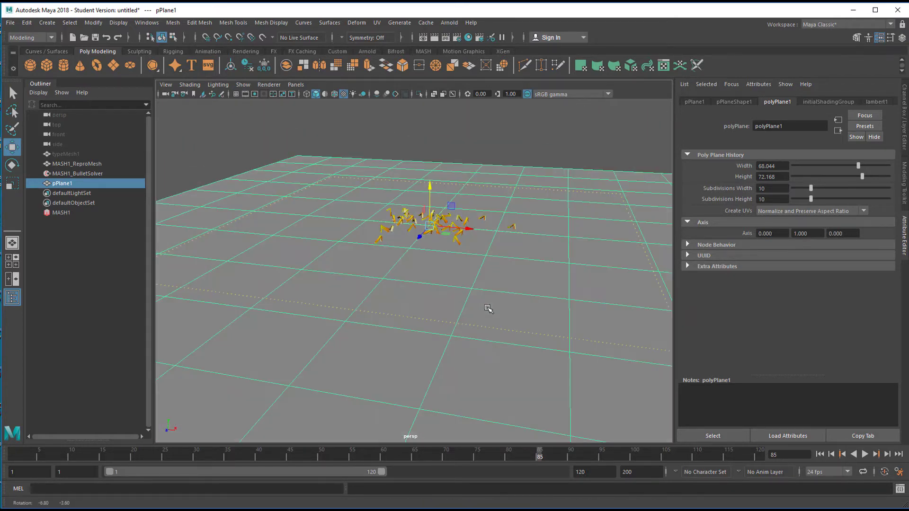
right_click_drag(551, 194, 549, 444)
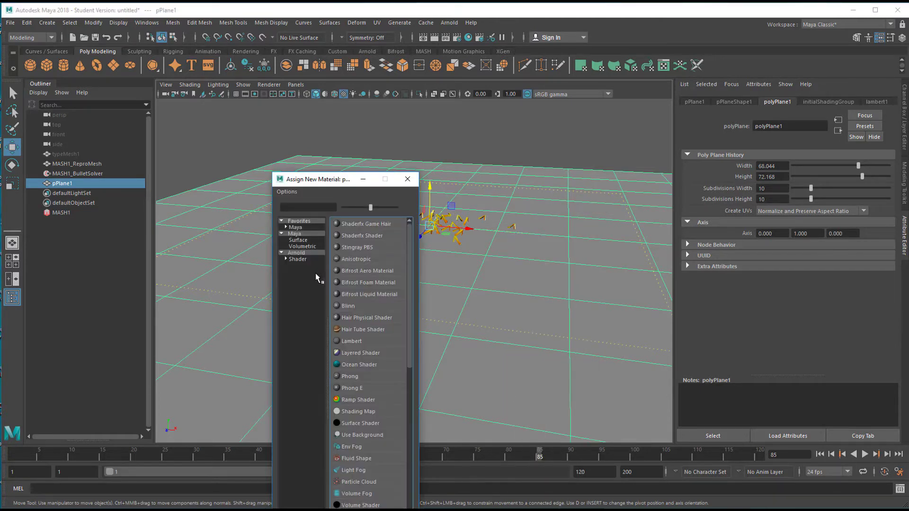
Assign a new Arnold aiStandardSurface material to pPlane1
left_click(298, 253)
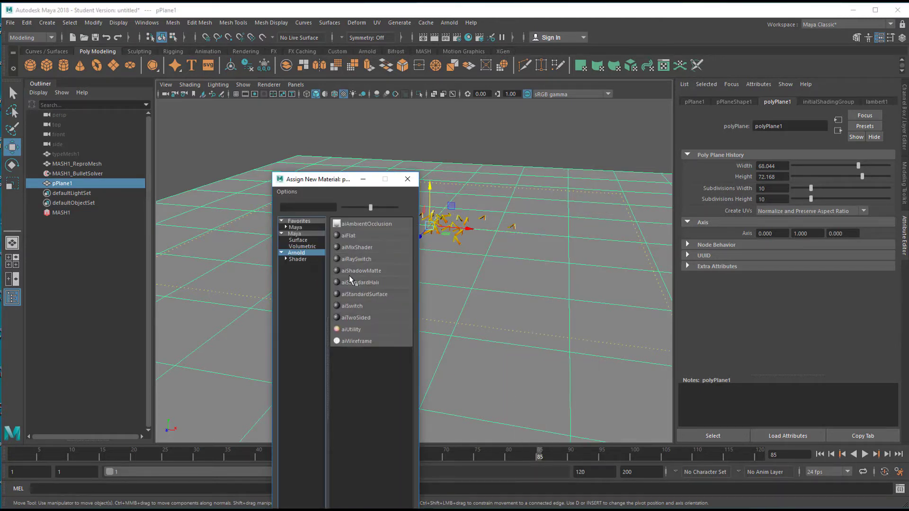
left_click(375, 294)
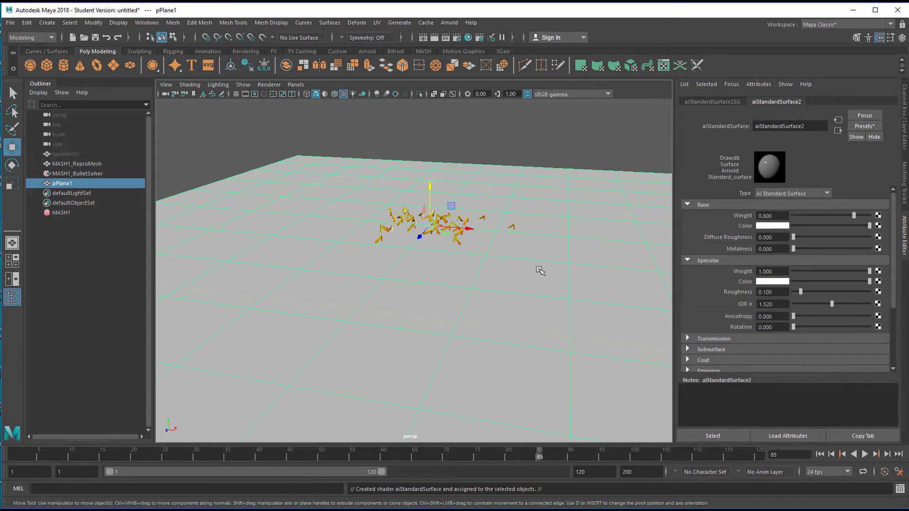
Add an Arnold Skydome Light and orbit the view to check the lit scene
left_click(448, 23)
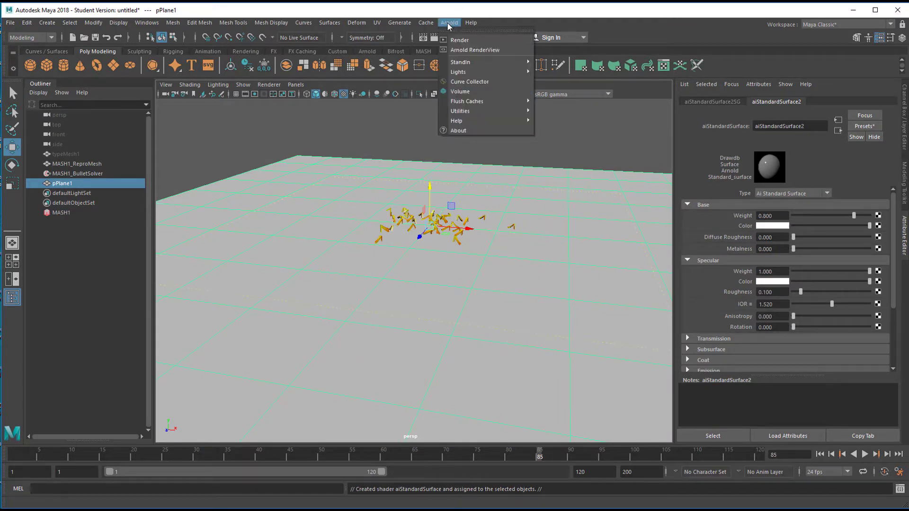
mouse_move(471, 71)
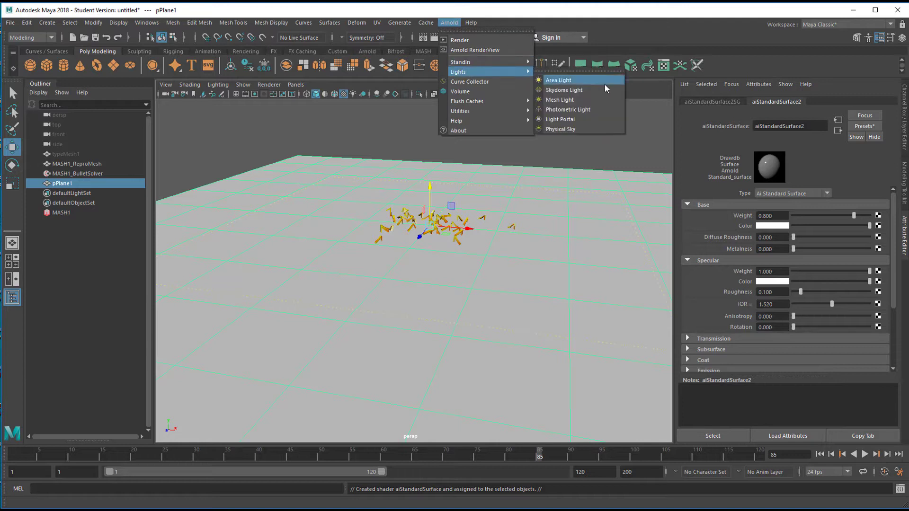
left_click(581, 90)
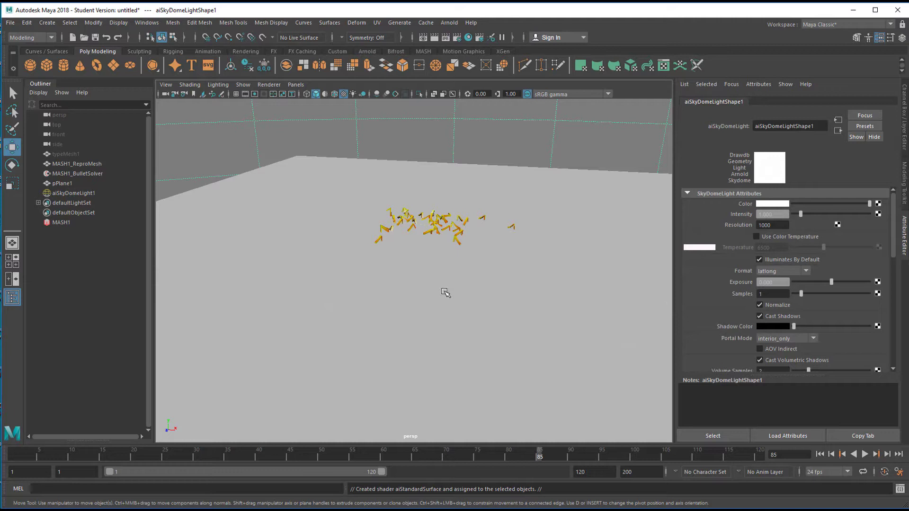
left_click_drag(405, 300, 506, 268, "alt")
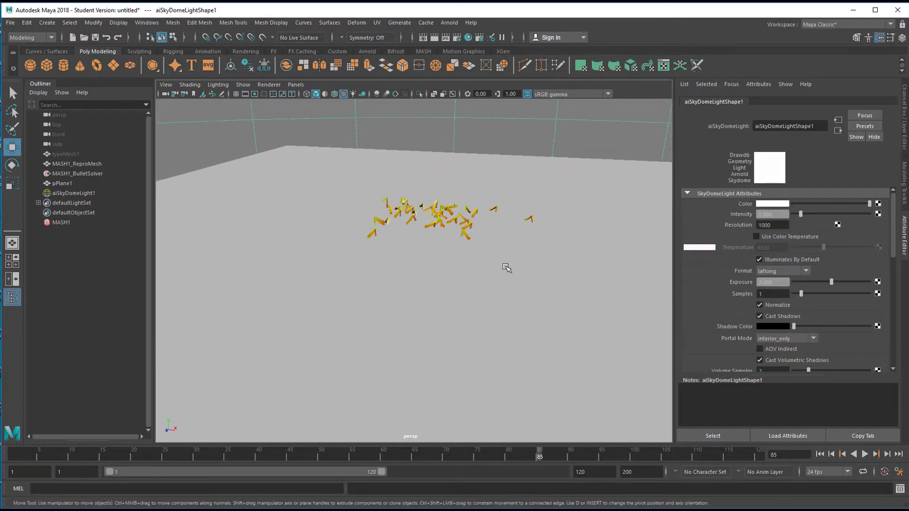
Maximize the top view and switch on Textured shading to show the yellow-orange pieces
key("space")
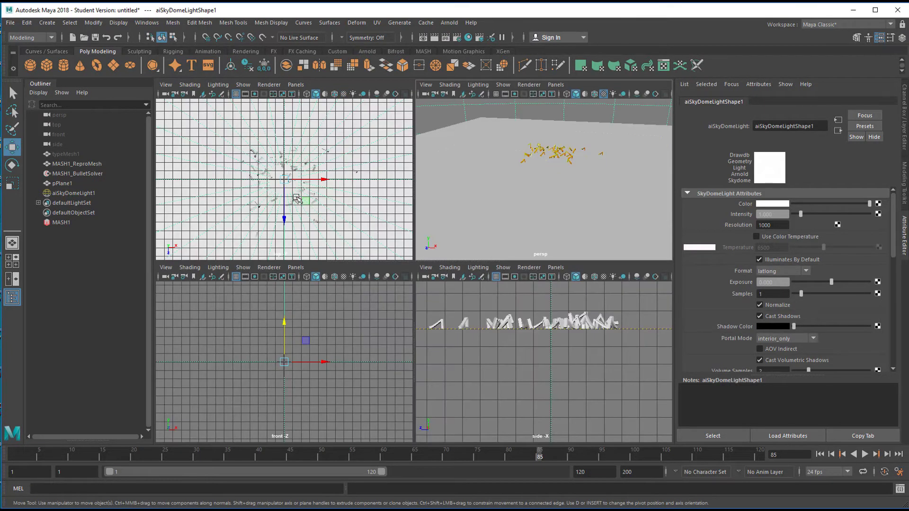
key("space")
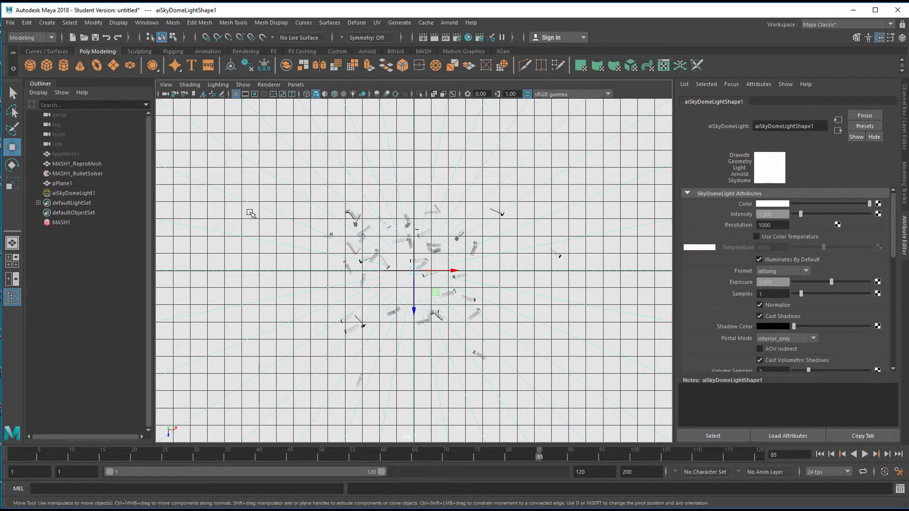
left_click(343, 94)
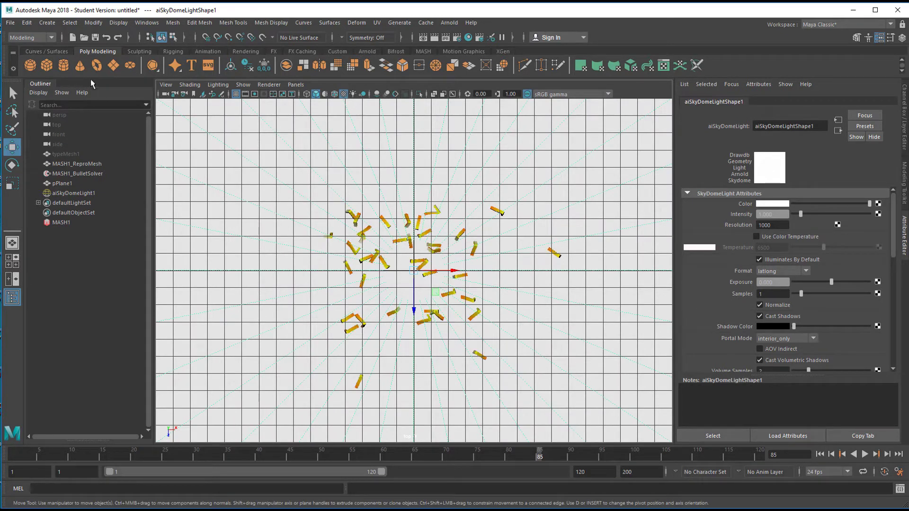
Create a new camera via Create > Cameras > Camera
left_click(47, 22)
mouse_move(76, 89)
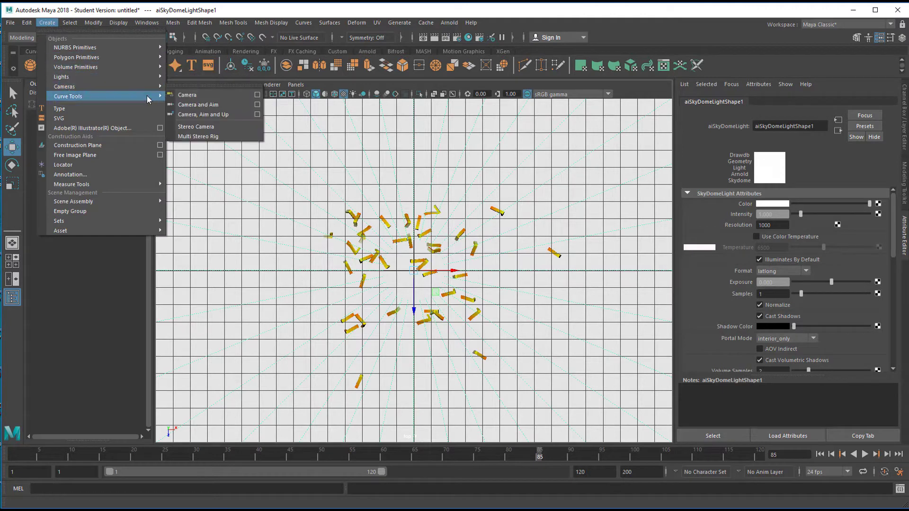
left_click(188, 96)
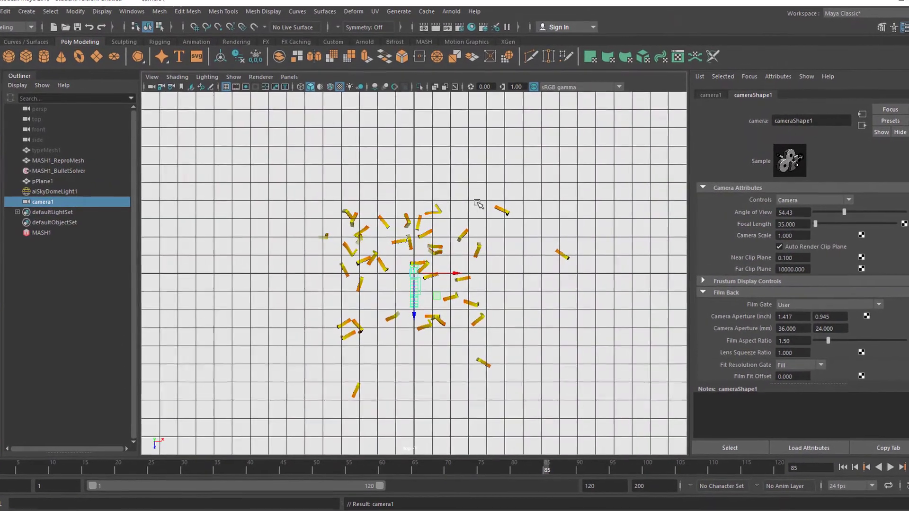
Look through camera1 via Panels > Perspective and tilt it down toward the ground plane
key("space")
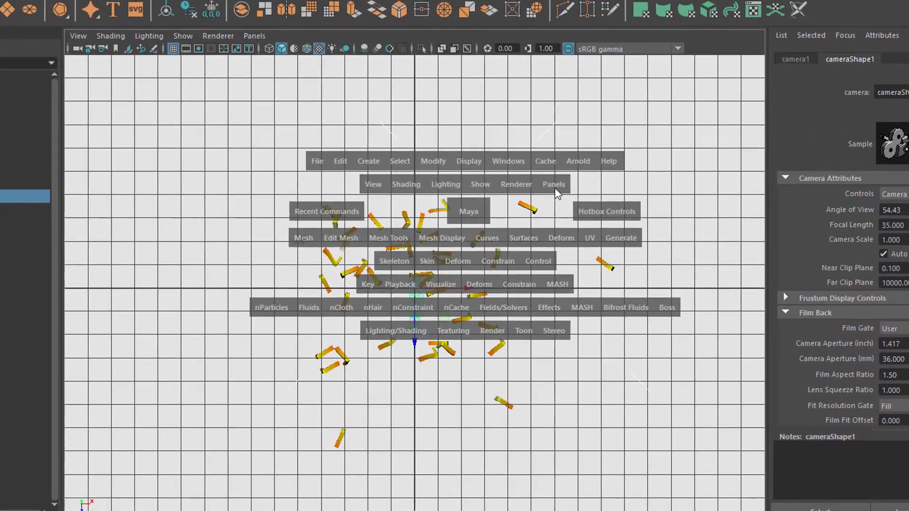
left_click(541, 188)
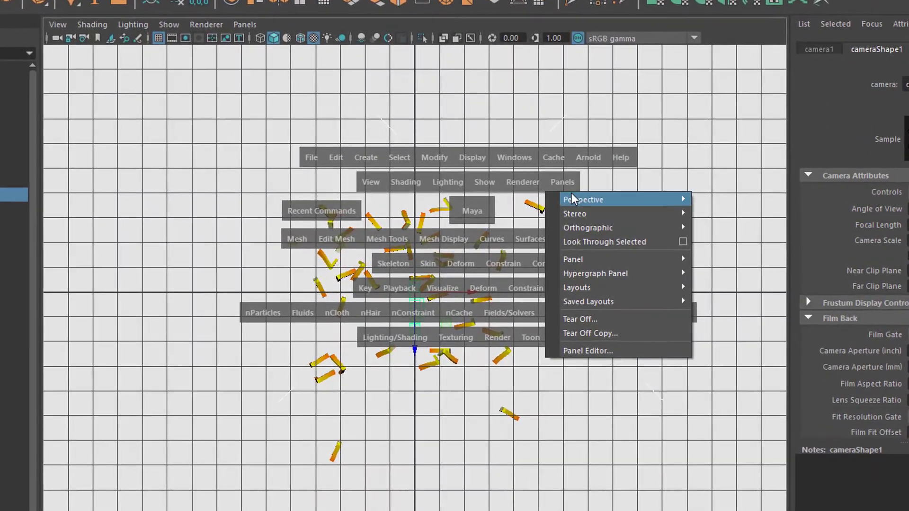
mouse_move(615, 200)
left_click(710, 200)
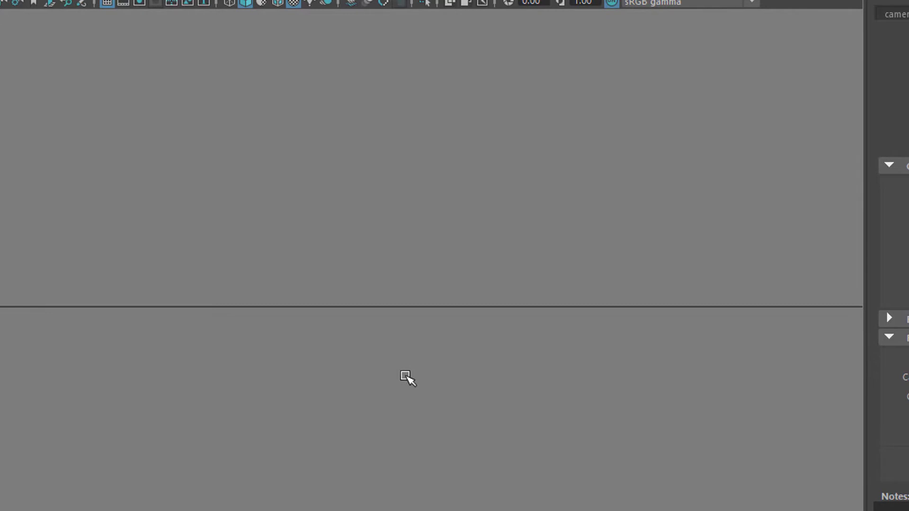
left_click_drag(405, 377, 391, 350, "alt")
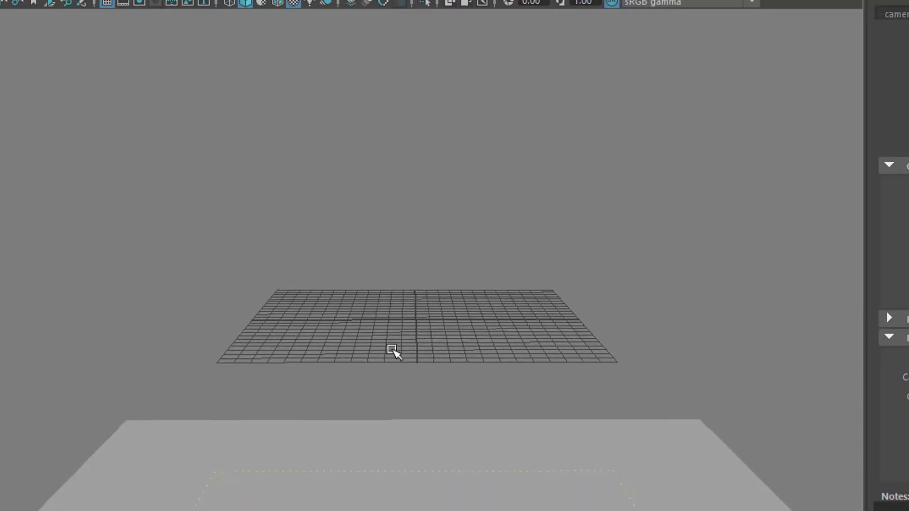
Hide the grid and tumble camera1 in toward the scattered 7s
left_click(108, 2)
left_click_drag(495, 373, 495, 205, "alt")
right_click_drag(495, 205, 625, 388, "alt")
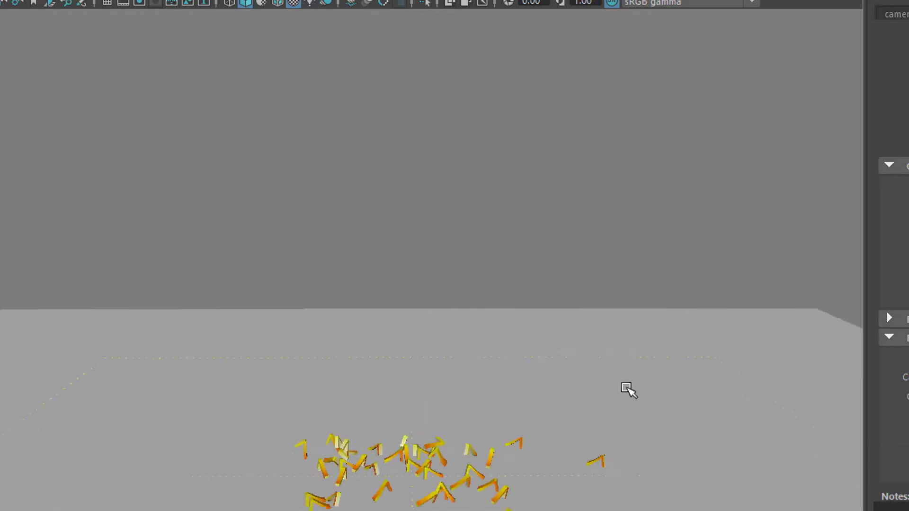
left_click_drag(623, 368, 607, 204, "alt")
right_click_drag(505, 373, 626, 383, "alt")
Dolly and pan camera1 to frame the pieces close up, then lock the camera
left_click_drag(626, 384, 622, 280, "alt")
right_click_drag(511, 348, 557, 354, "alt")
right_click_drag(482, 375, 493, 371, "alt")
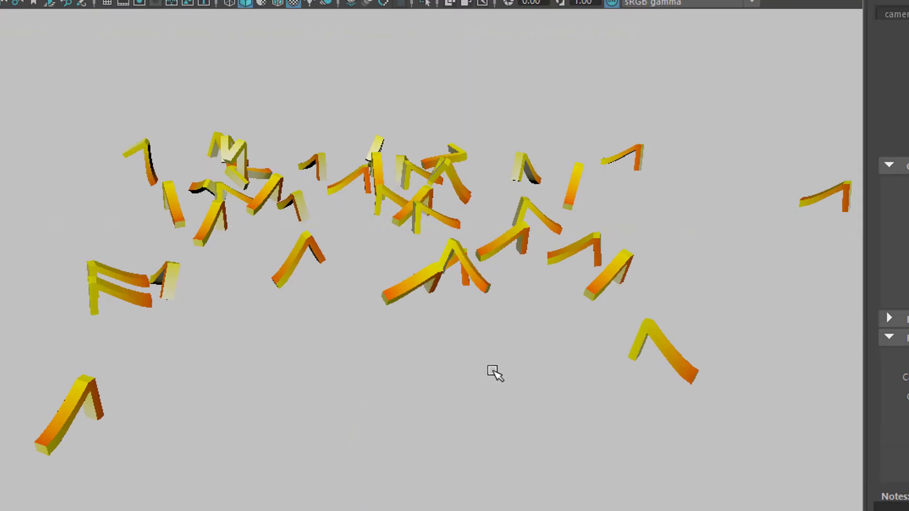
middle_click_drag(493, 372, 451, 400, "alt")
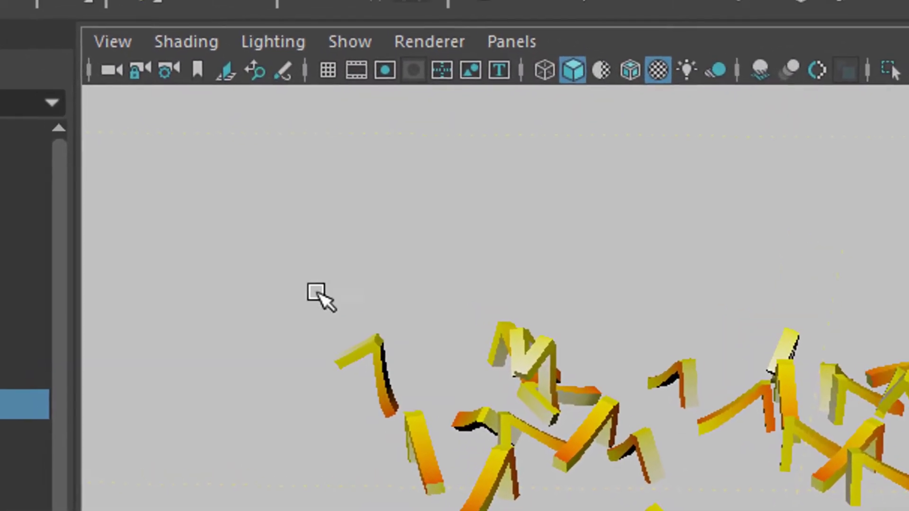
left_click(109, 45)
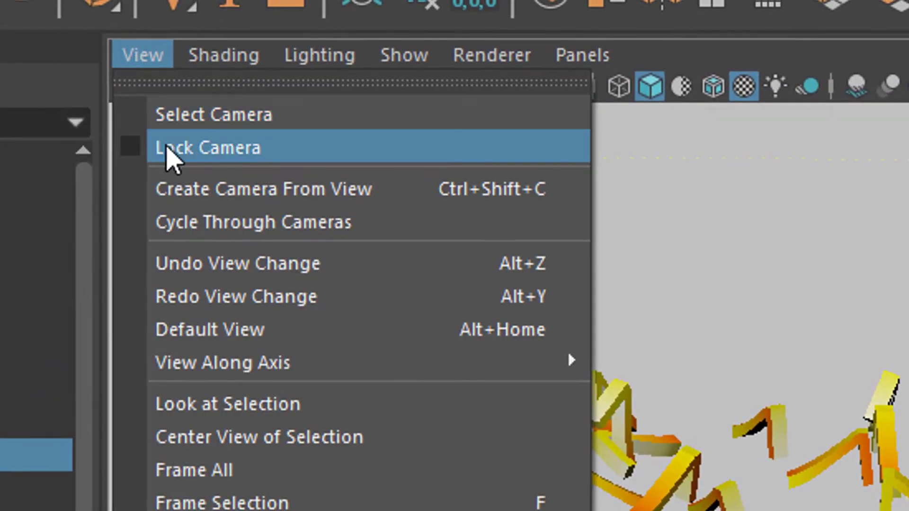
left_click(208, 147)
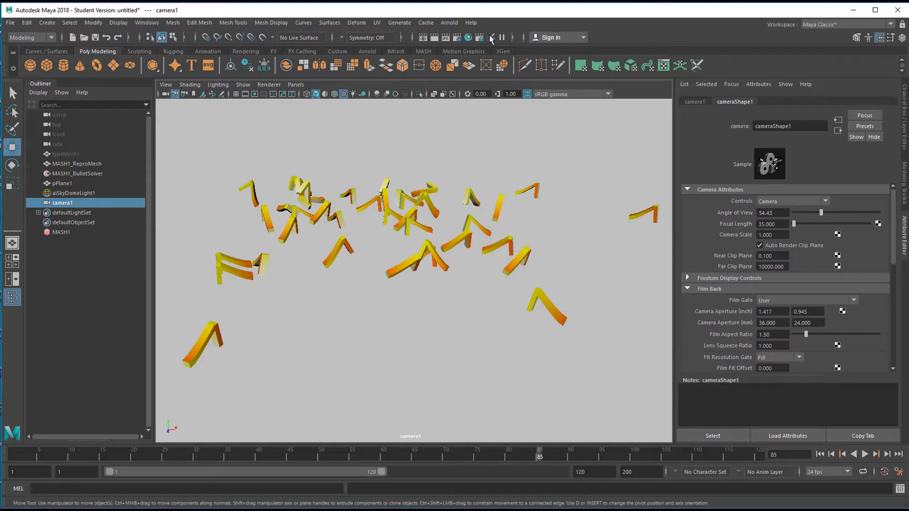
left_click(449, 22)
left_click(460, 44)
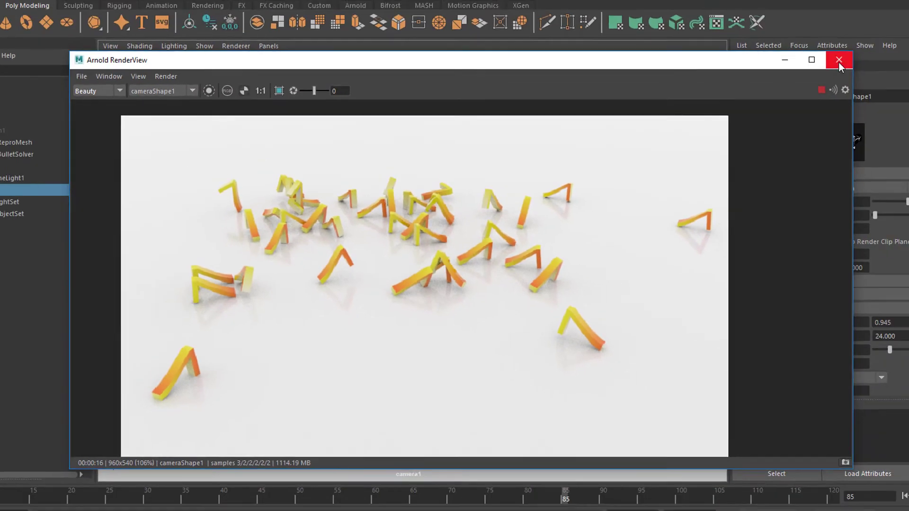
left_click(838, 61)
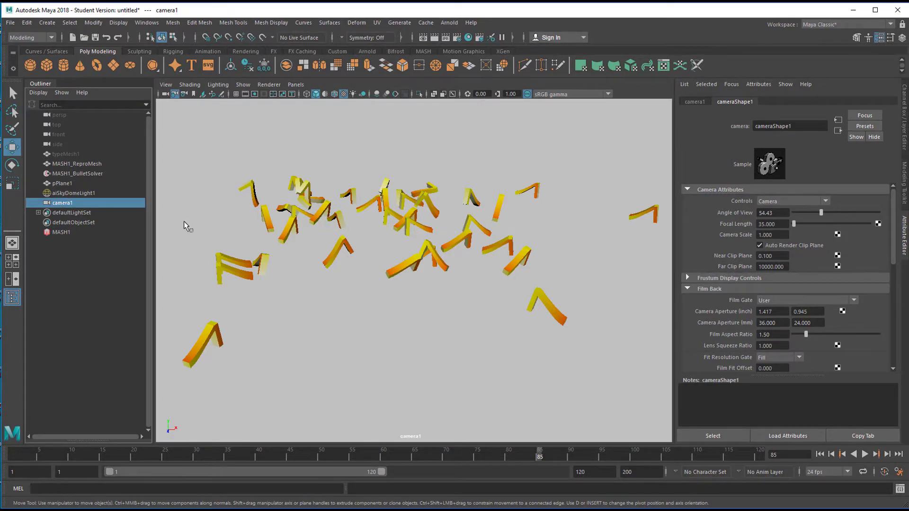
Expand cameraShape1's Arnold section and turn on Enable DOF
left_click_drag(893, 238, 887, 341)
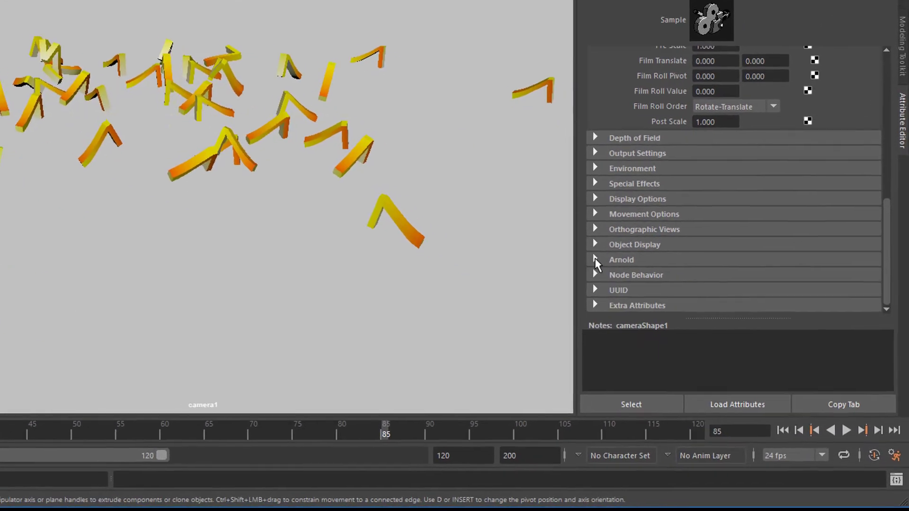
left_click(530, 205)
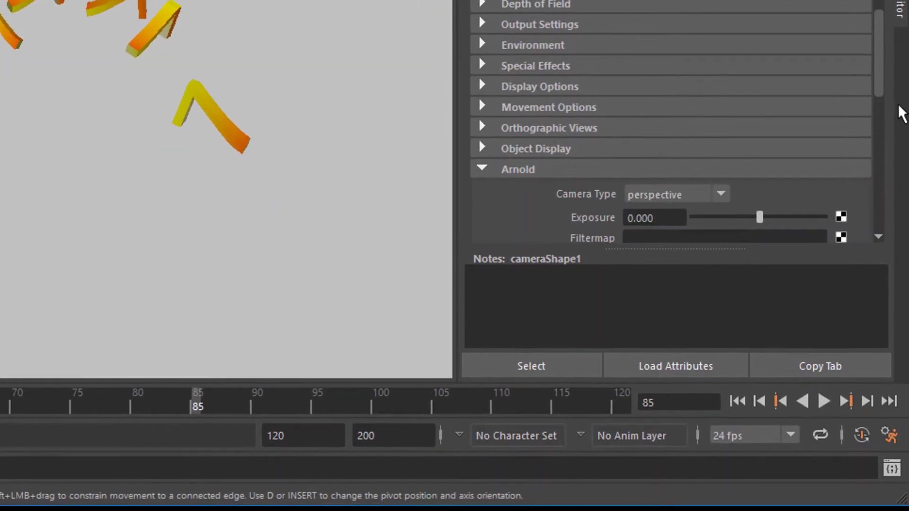
scroll(877, 137, "down", 3)
scroll(875, 92, "down", 5)
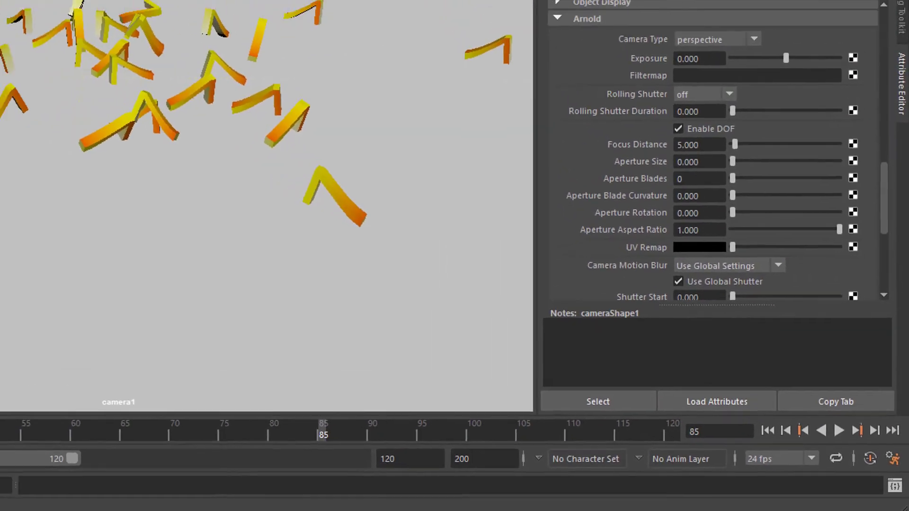
Run a test Arnold render, close the render window, and reselect camera1
left_click(194, 137)
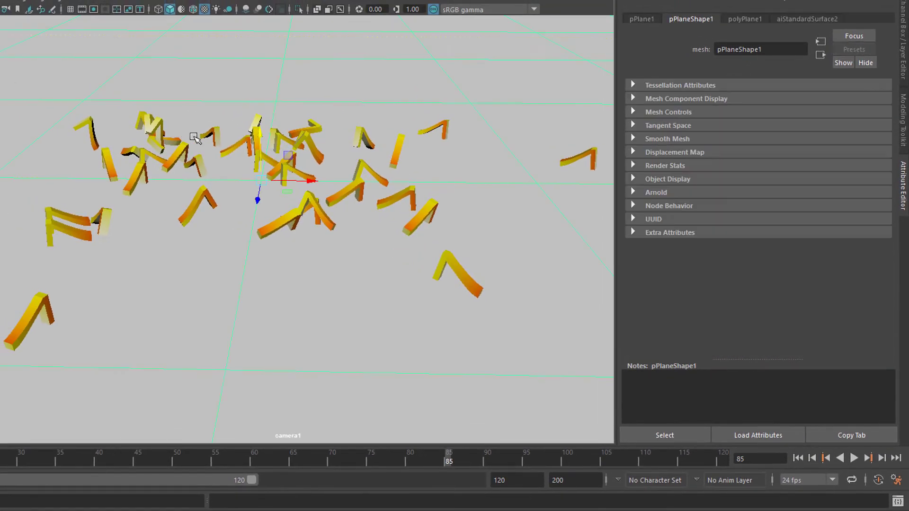
key("space")
key("space")
left_click(328, 2)
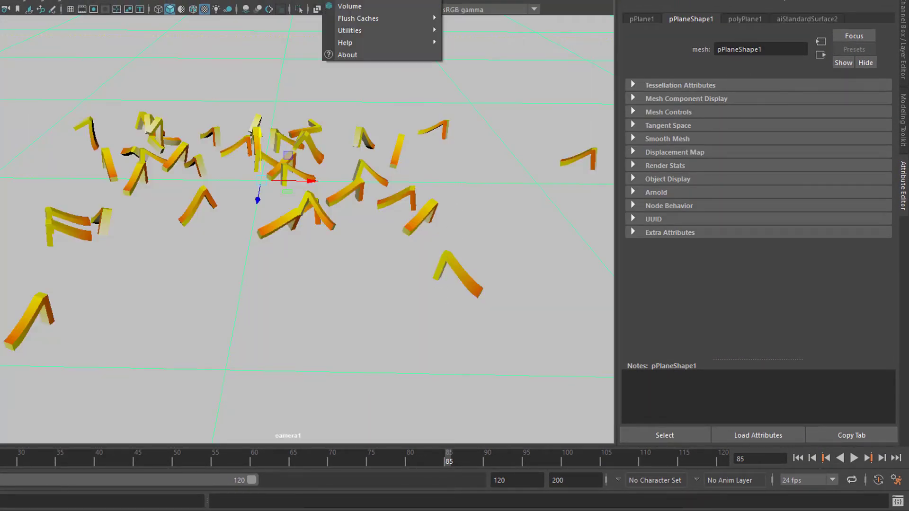
left_click(343, 10)
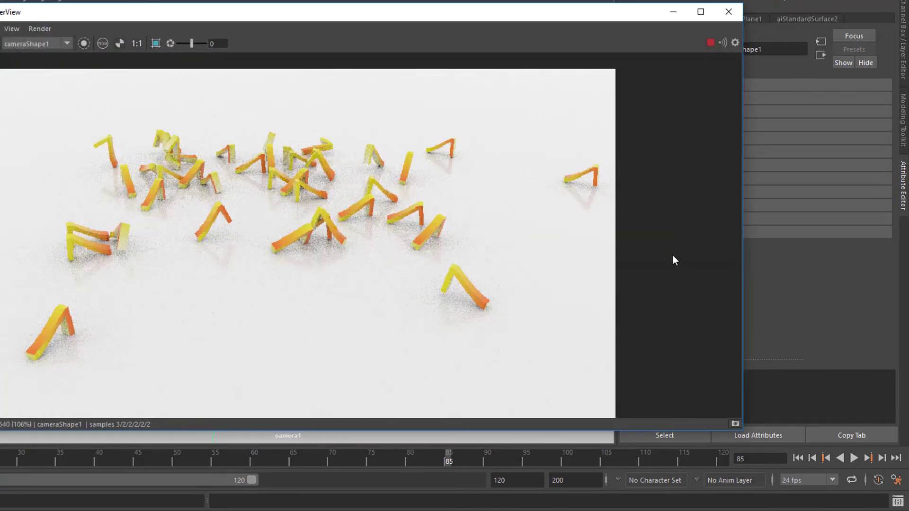
left_click(727, 14)
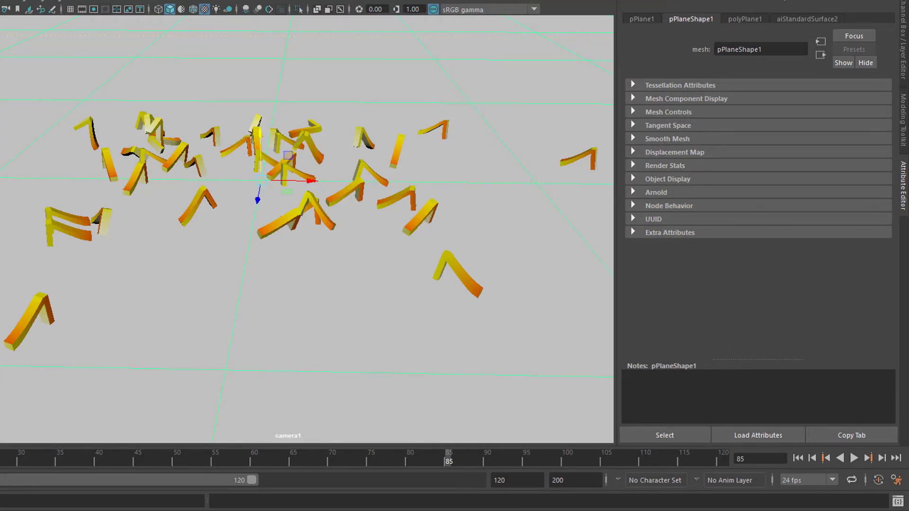
left_click(483, 305)
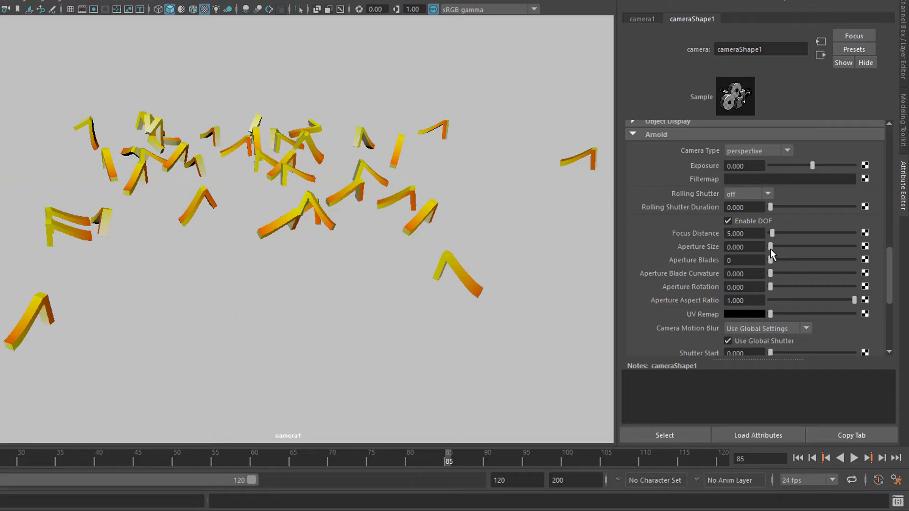
Raise camera1's Aperture Size to 0.566 and check the blur with a test Arnold render
left_click_drag(771, 250, 809, 250)
left_click(349, 1)
left_click(349, 10)
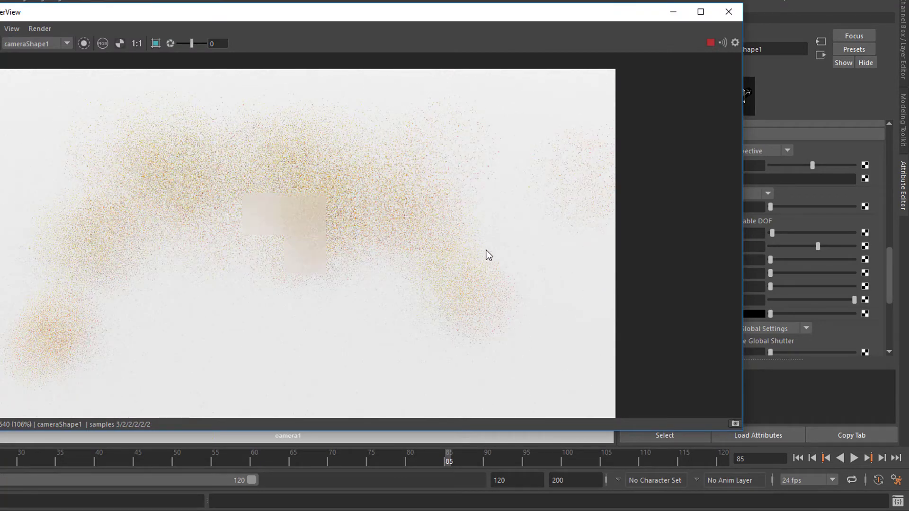
left_click(727, 13)
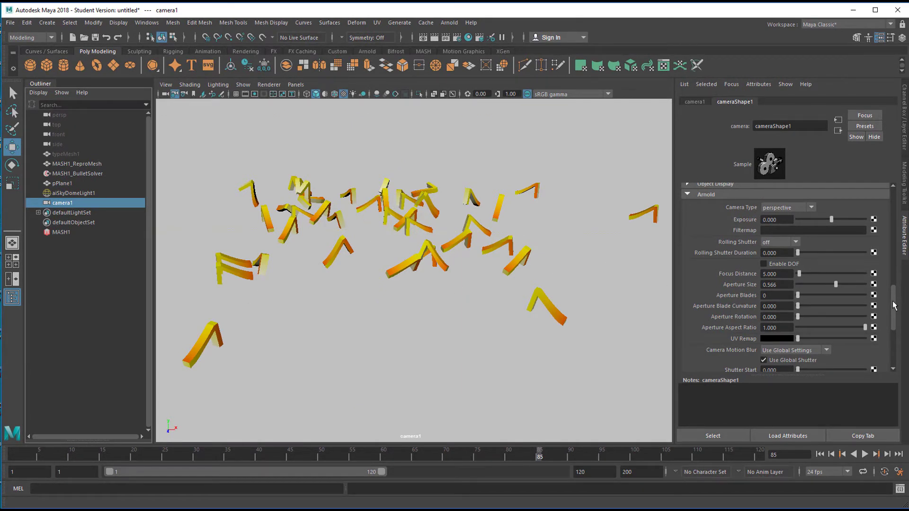
Set the Render Settings image format to jpeg instead of exr
scroll(894, 306, "up", 10)
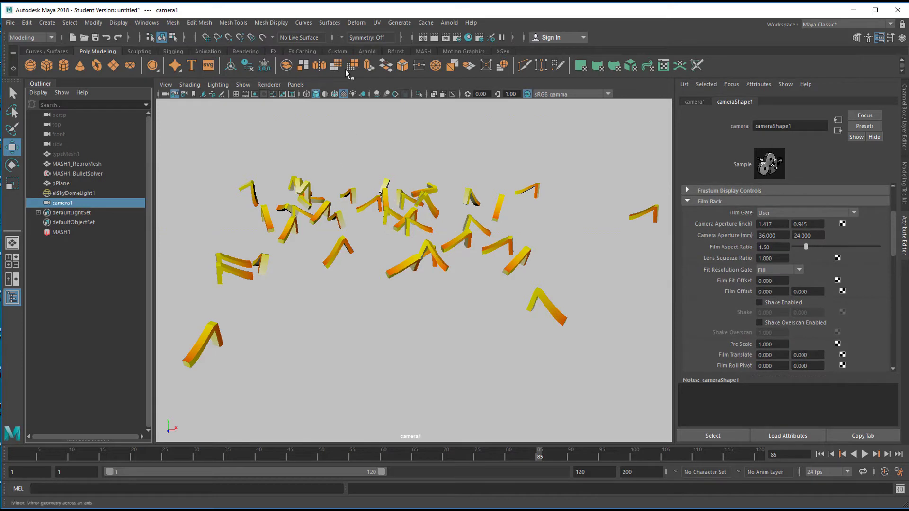
left_click(457, 38)
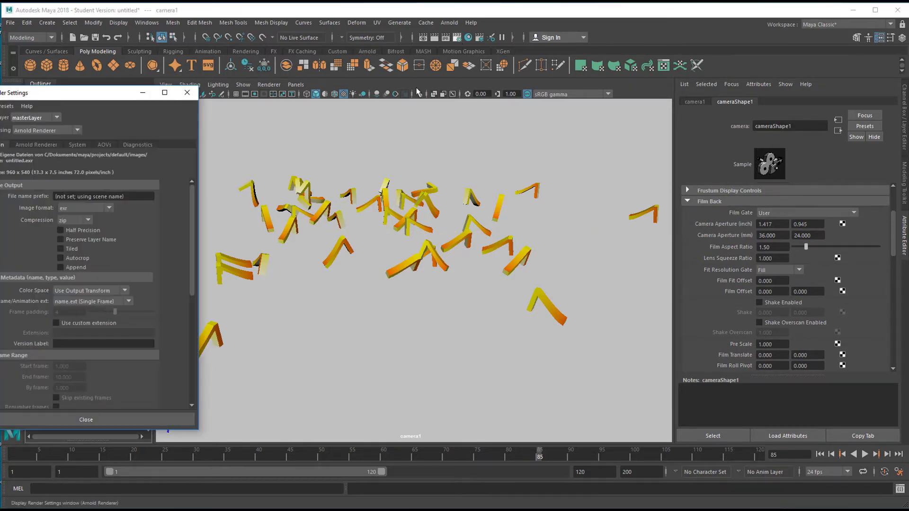
left_click_drag(113, 99, 205, 100)
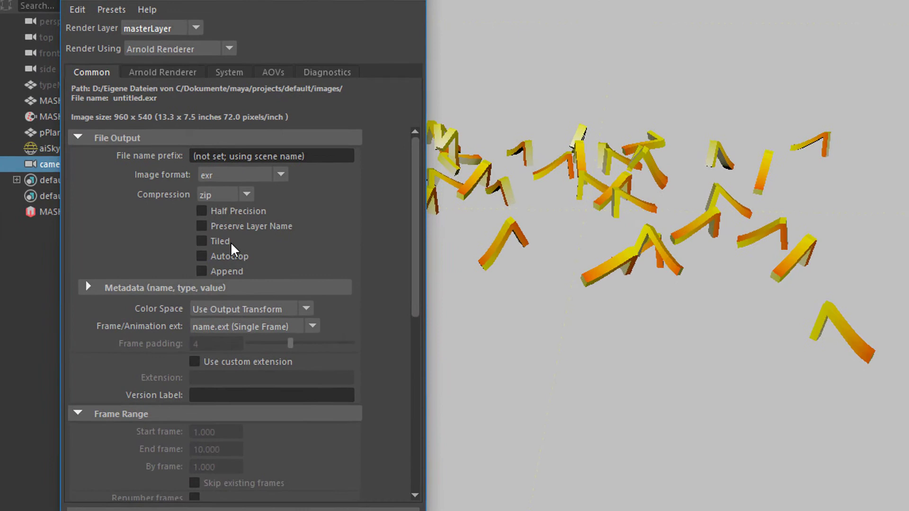
left_click(284, 174)
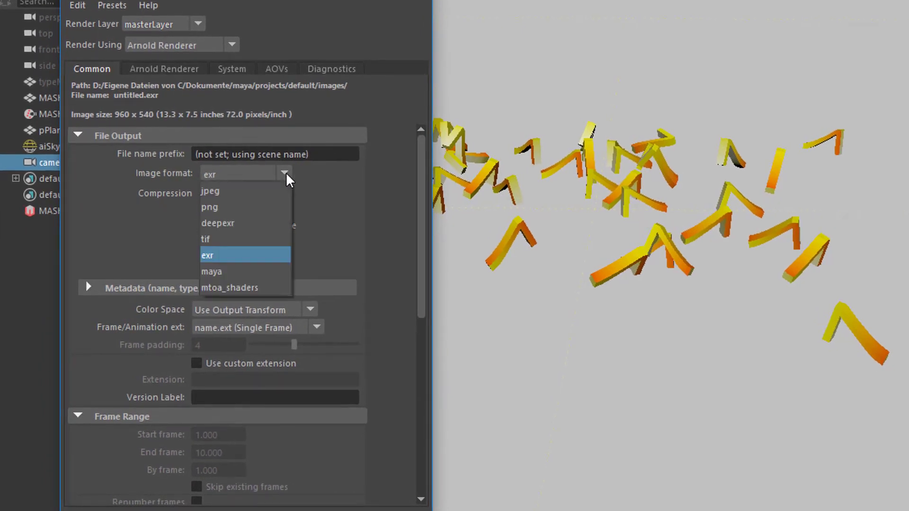
left_click(249, 191)
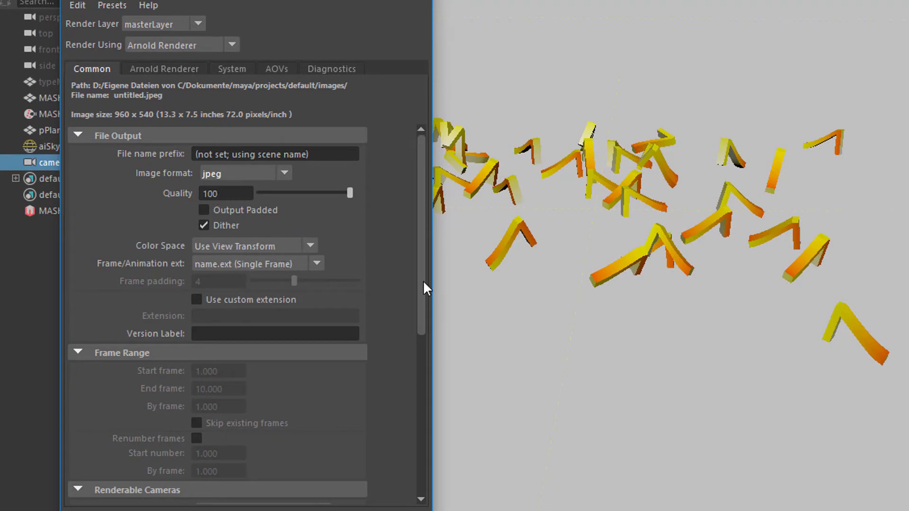
Set the renderable camera to camera1 and keep the HD_540 image size
left_click_drag(421, 249, 432, 379)
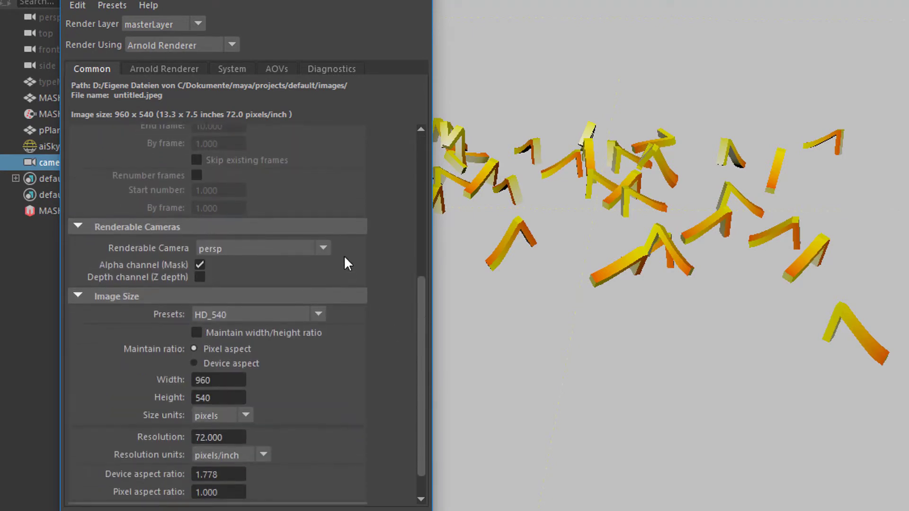
left_click(323, 248)
left_click(287, 284)
left_click_drag(425, 315, 424, 365)
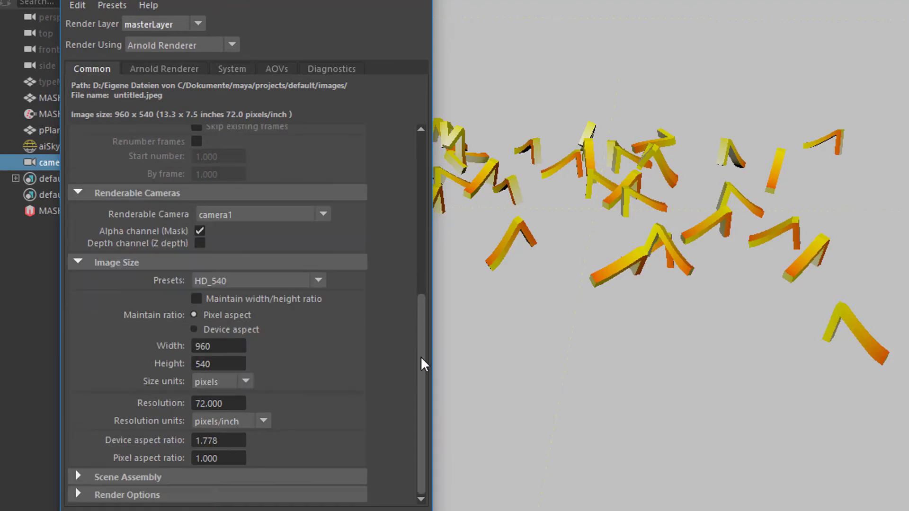
left_click(318, 281)
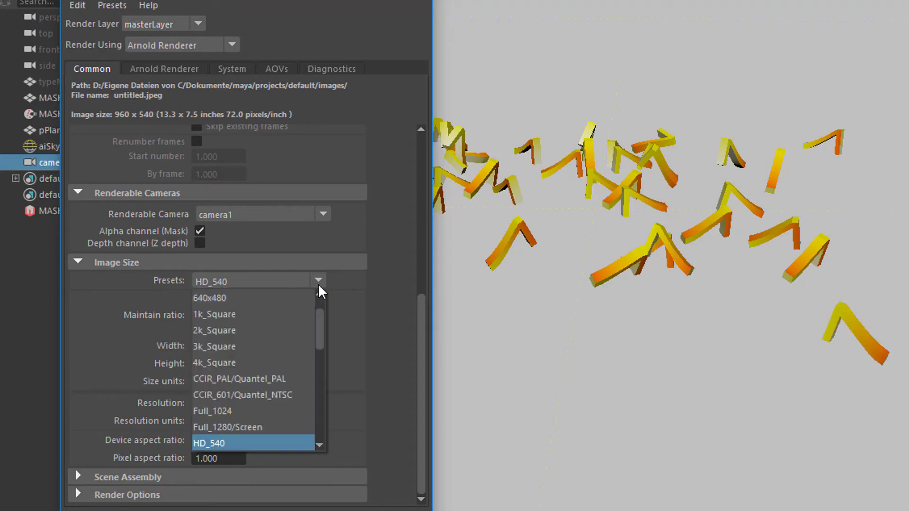
left_click(352, 316)
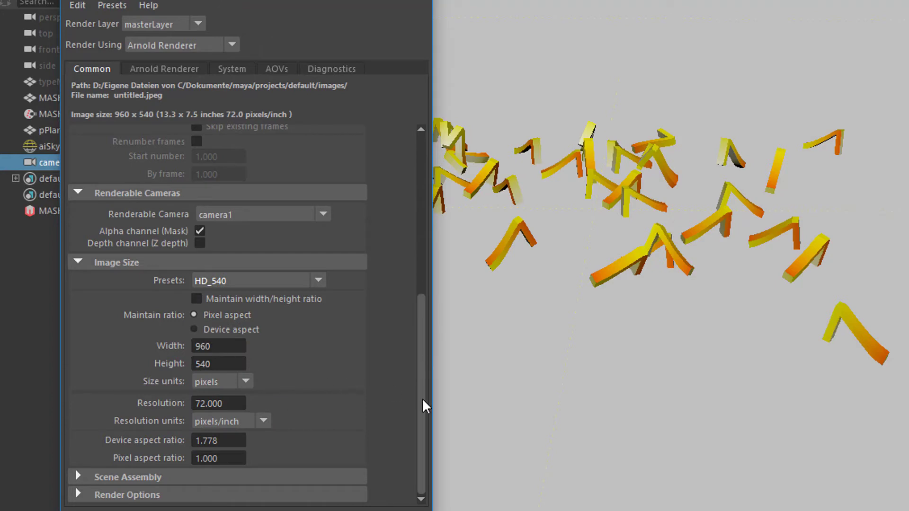
Enable Motion Blur on the Arnold Renderer tab
left_click_drag(425, 406, 425, 162)
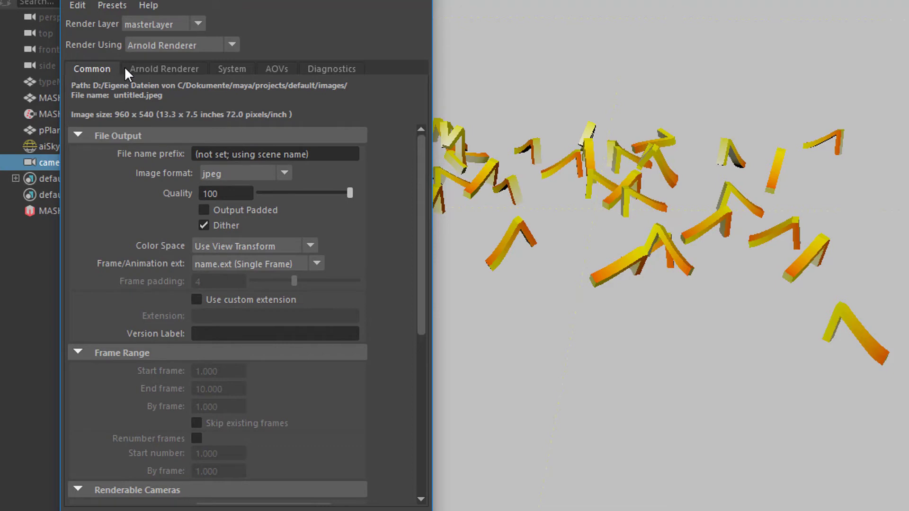
left_click(172, 69)
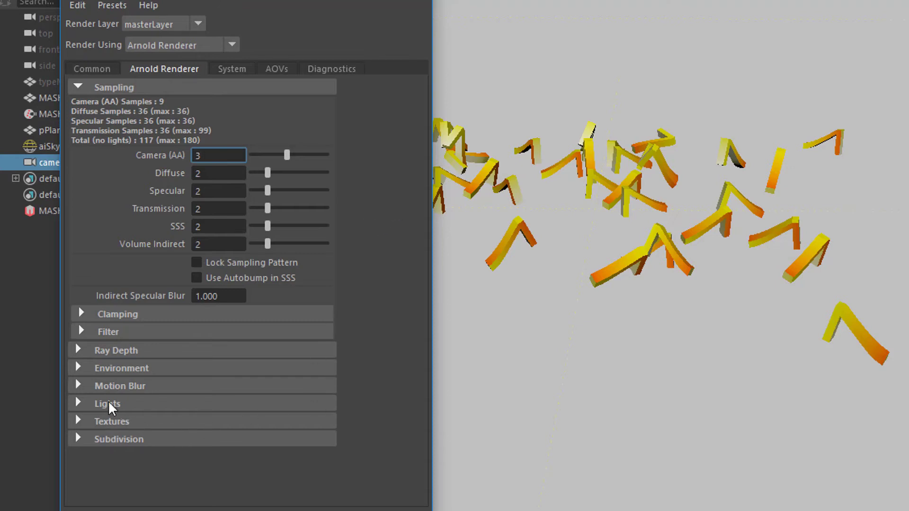
left_click(77, 386)
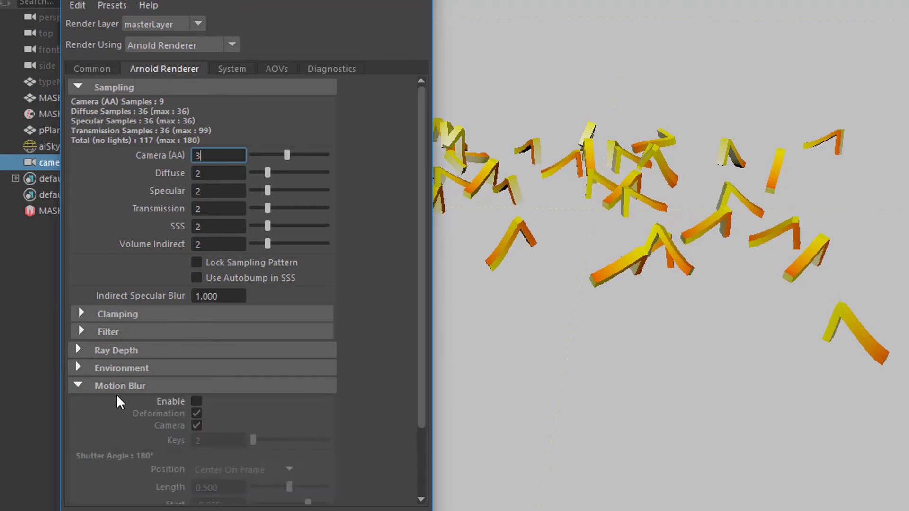
left_click(197, 401)
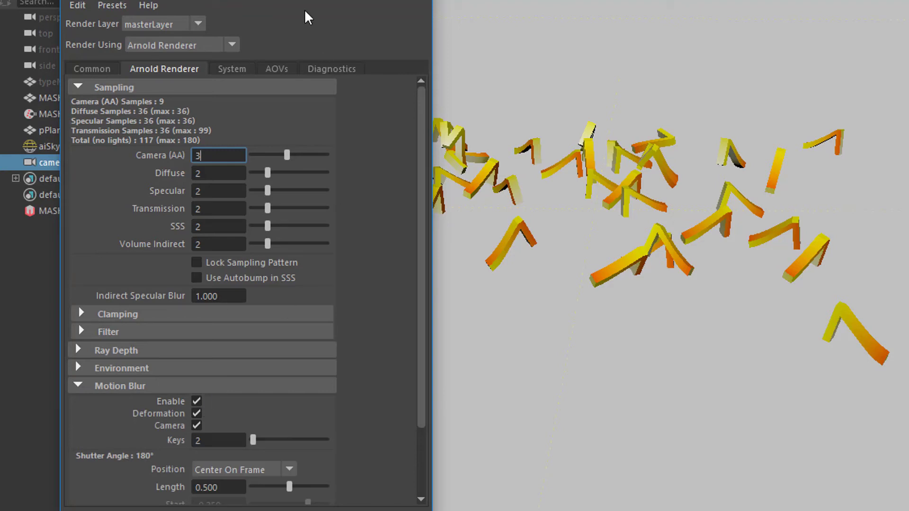
left_click_drag(301, 1, 203, 11)
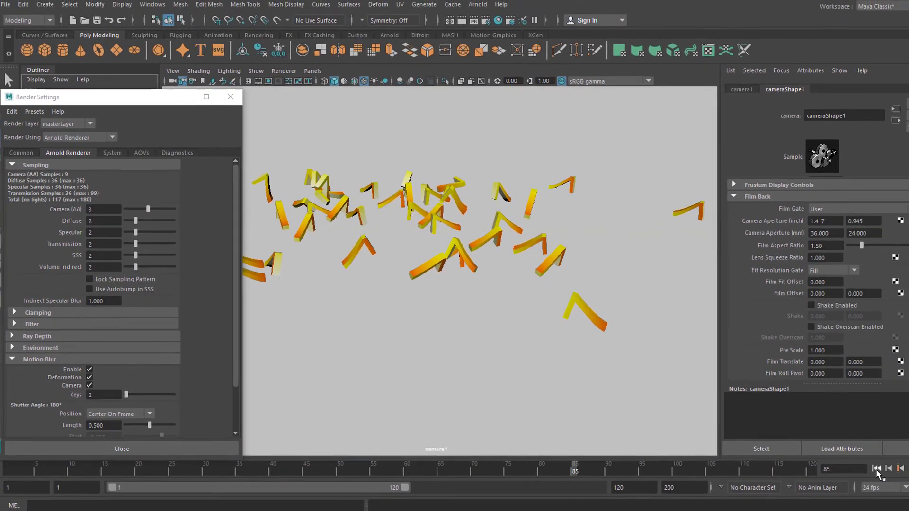
Replay the animation from frame 1 and stop at frame 51 with the 7s mid-fall
left_click(819, 455)
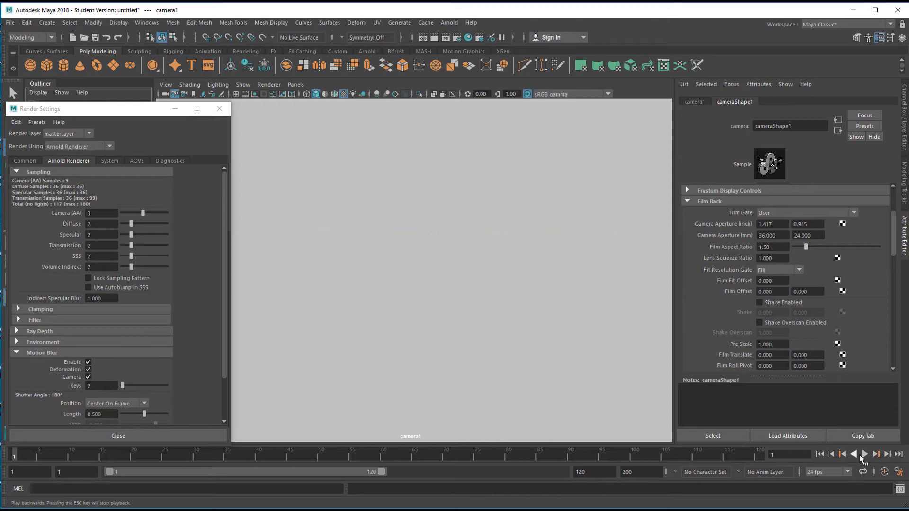
left_click(865, 454)
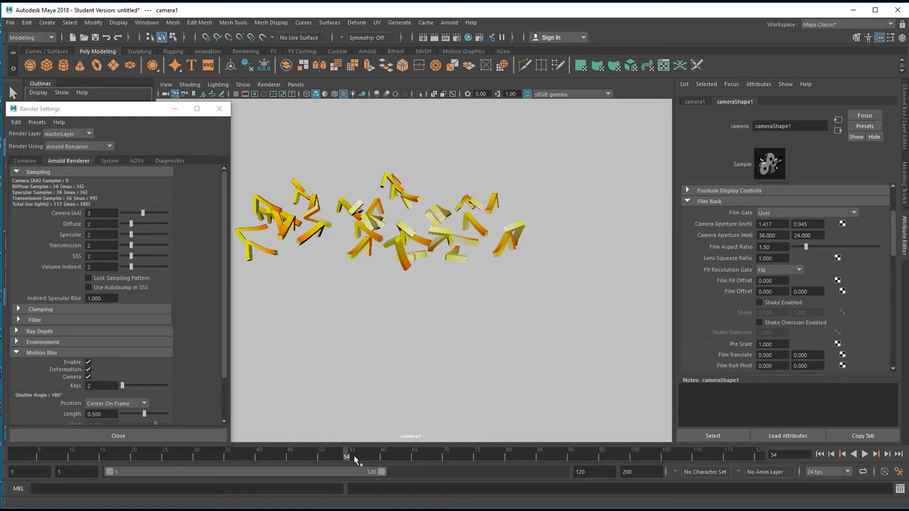
left_click(322, 456)
key("alt+v")
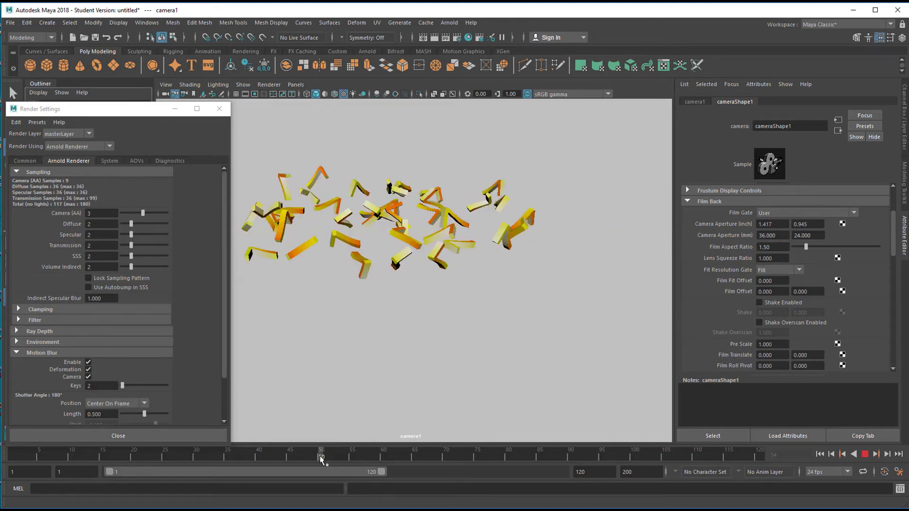
left_click_drag(296, 462, 3, 469)
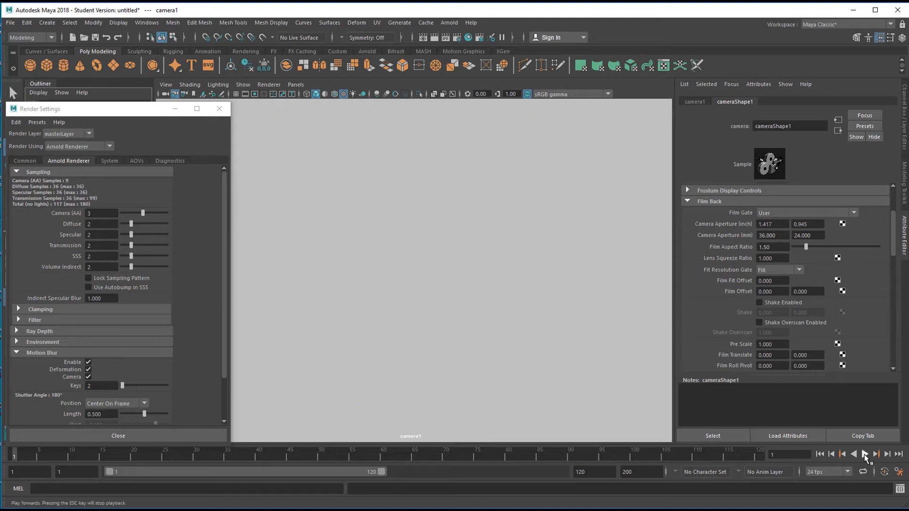
left_click(864, 454)
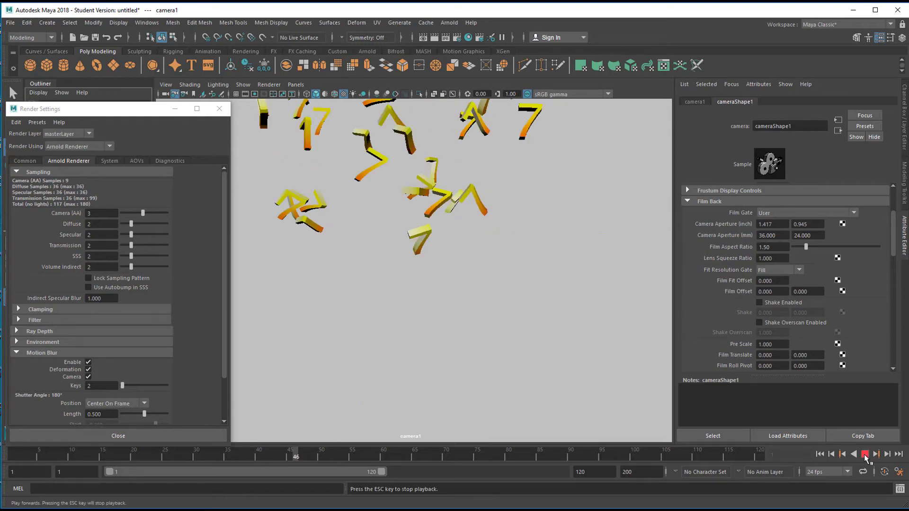
left_click(865, 455)
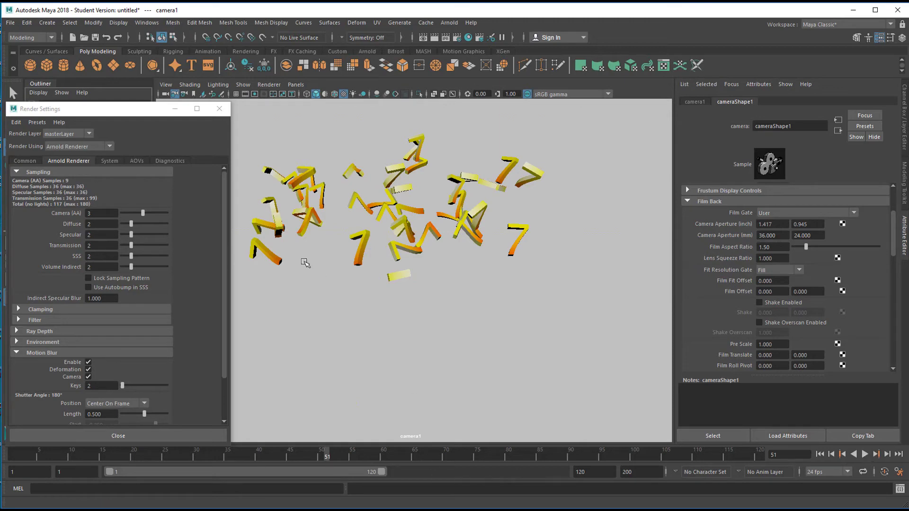
Render frame 51 with Arnold to preview the falling 7s with motion blur
left_click(444, 22)
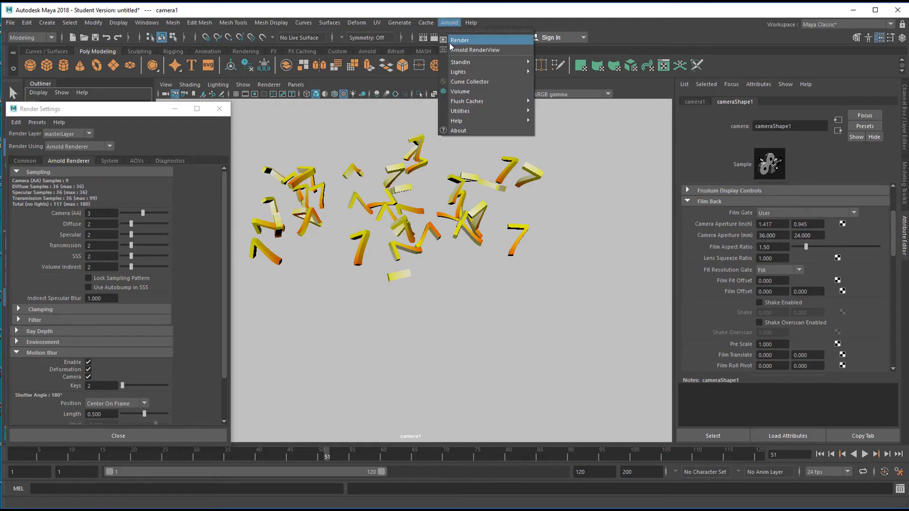
left_click(450, 42)
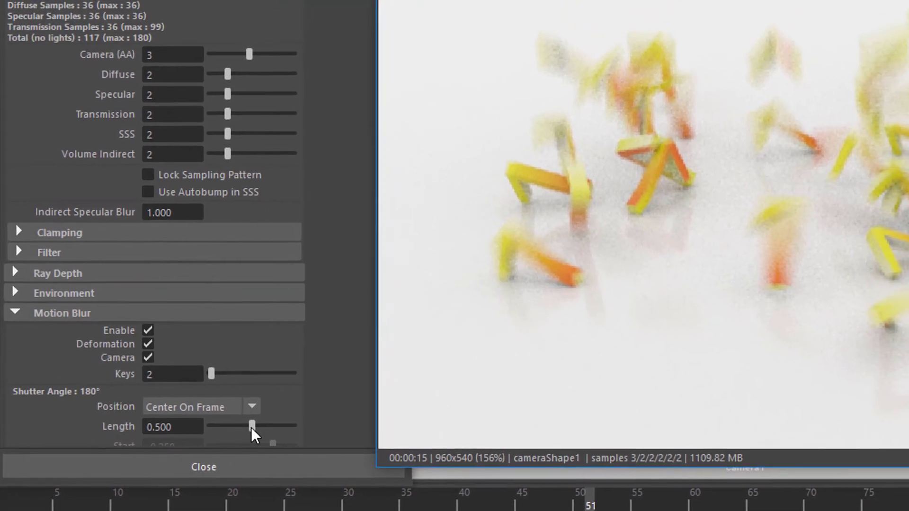
Drop the motion blur Length to 0.000, then raise it to 1.000 for longer streaks
left_click_drag(263, 425, 204, 425)
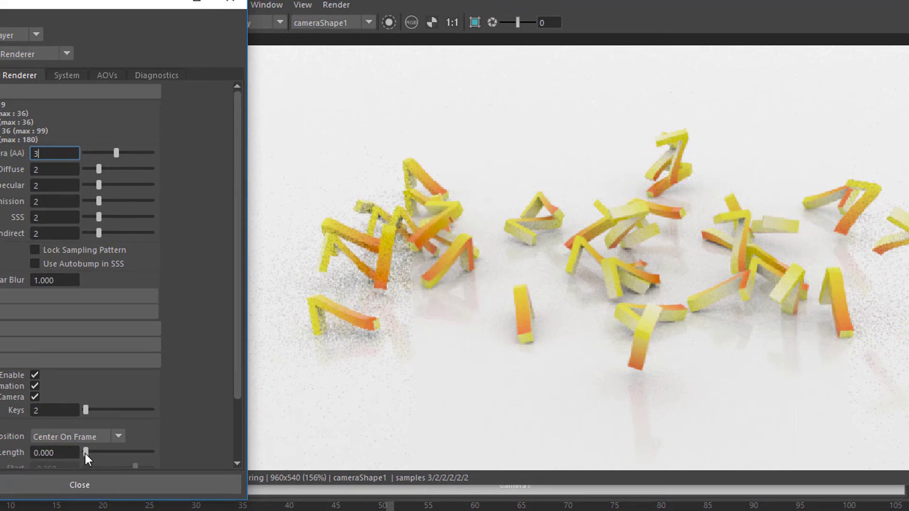
left_click_drag(85, 454, 152, 455)
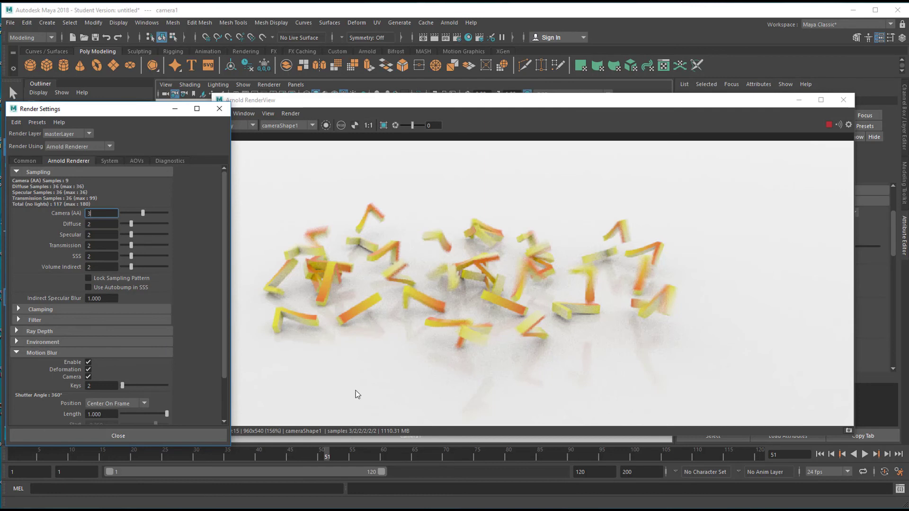
Zoom into the Arnold RenderView and raise Camera (AA) samples from 3 to 8
left_click(471, 326)
scroll(471, 326, "up", 5)
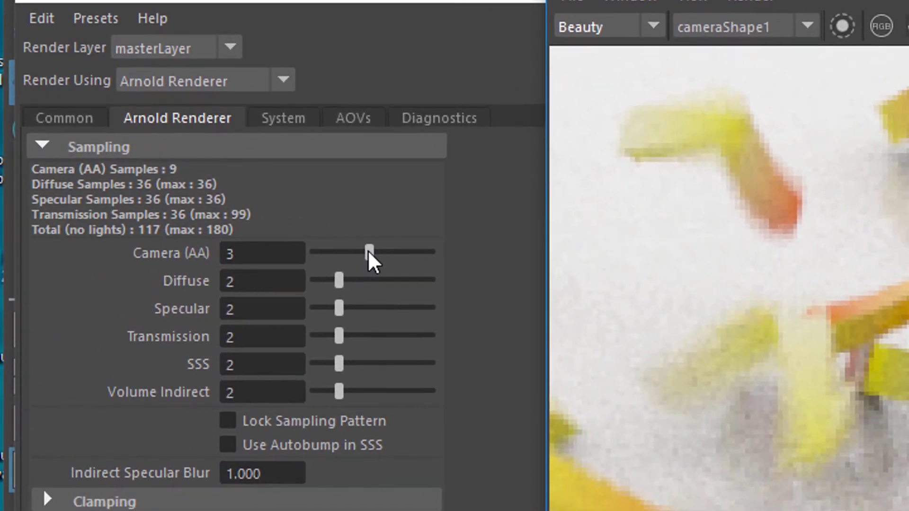
left_click_drag(368, 252, 412, 253)
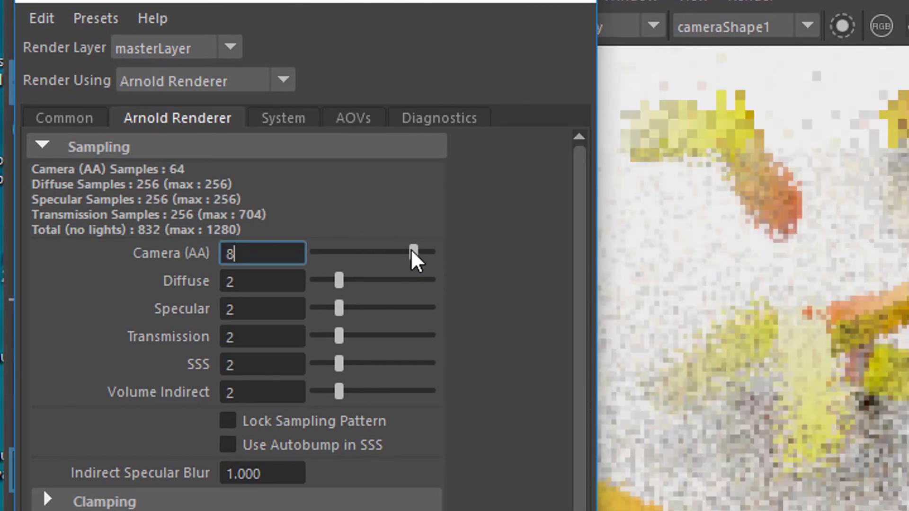